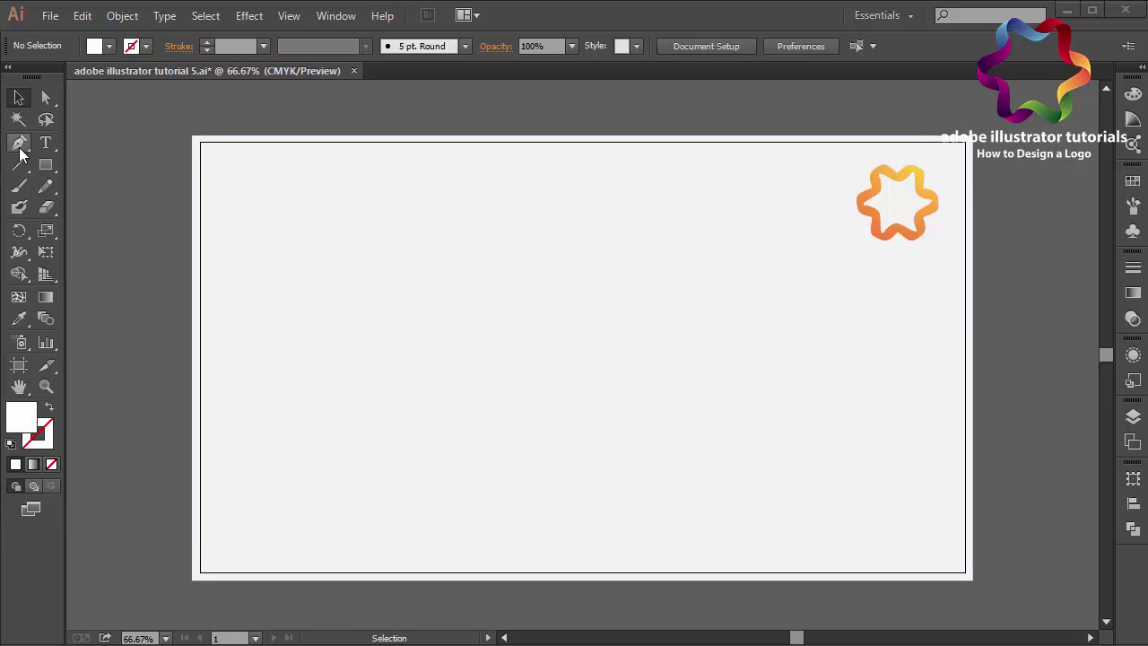
# Draw the outer edge of a large V with the Pen tool, curving both sides to a point at the base
pyautogui.click(20, 146)
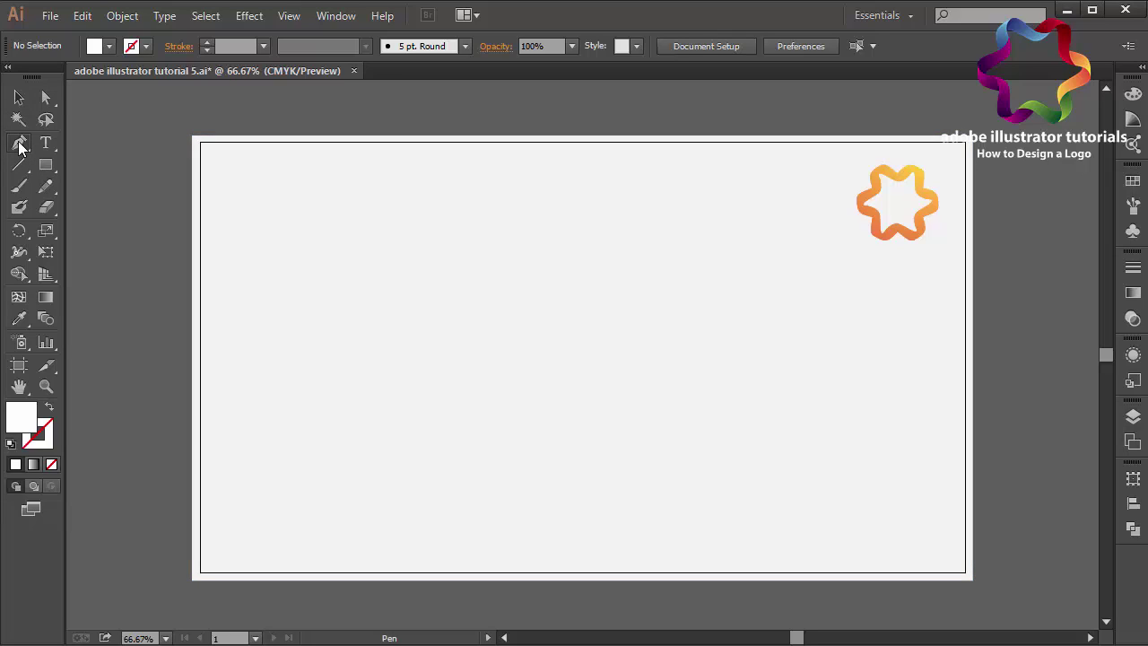
pyautogui.click(391, 245)
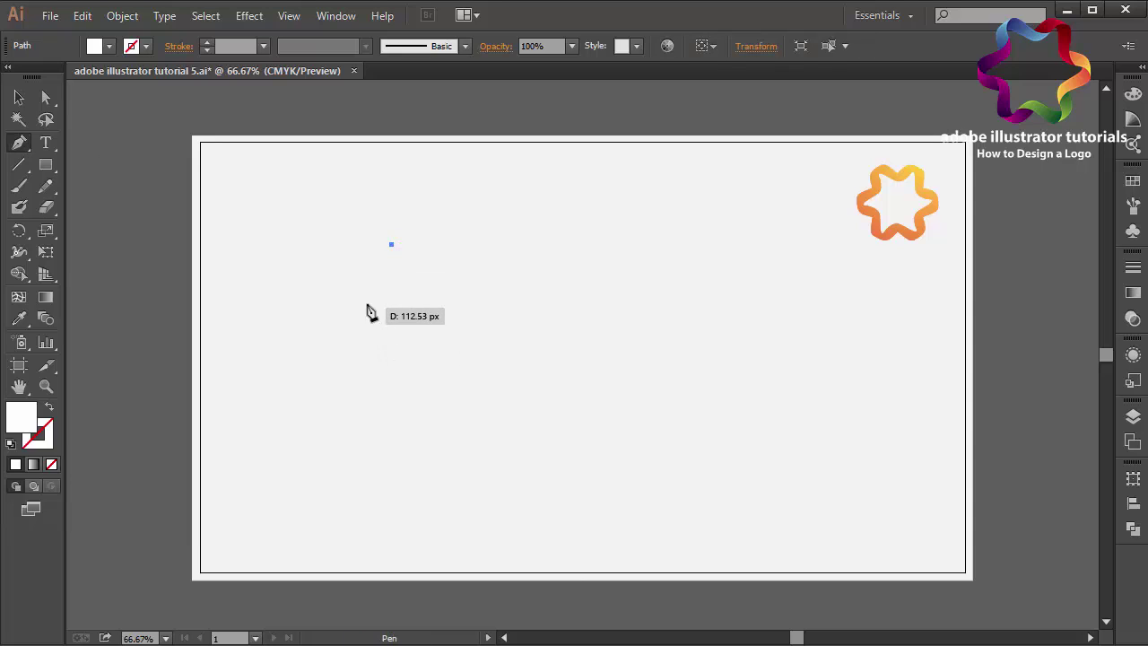
pyautogui.click(366, 334)
pyautogui.moveTo(366, 338); pyautogui.dragTo(533, 530)
pyautogui.click(586, 576)
pyautogui.moveTo(619, 612); pyautogui.dragTo(653, 620)
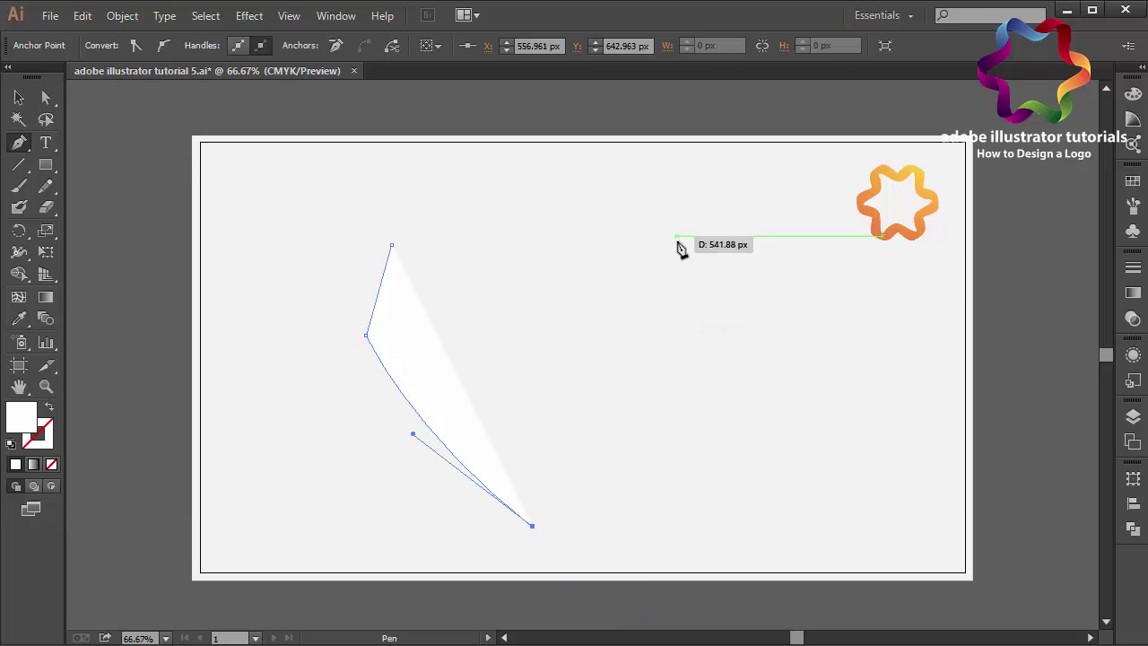
pyautogui.click(662, 335)
pyautogui.moveTo(677, 285); pyautogui.dragTo(702, 222)
pyautogui.click(617, 264)
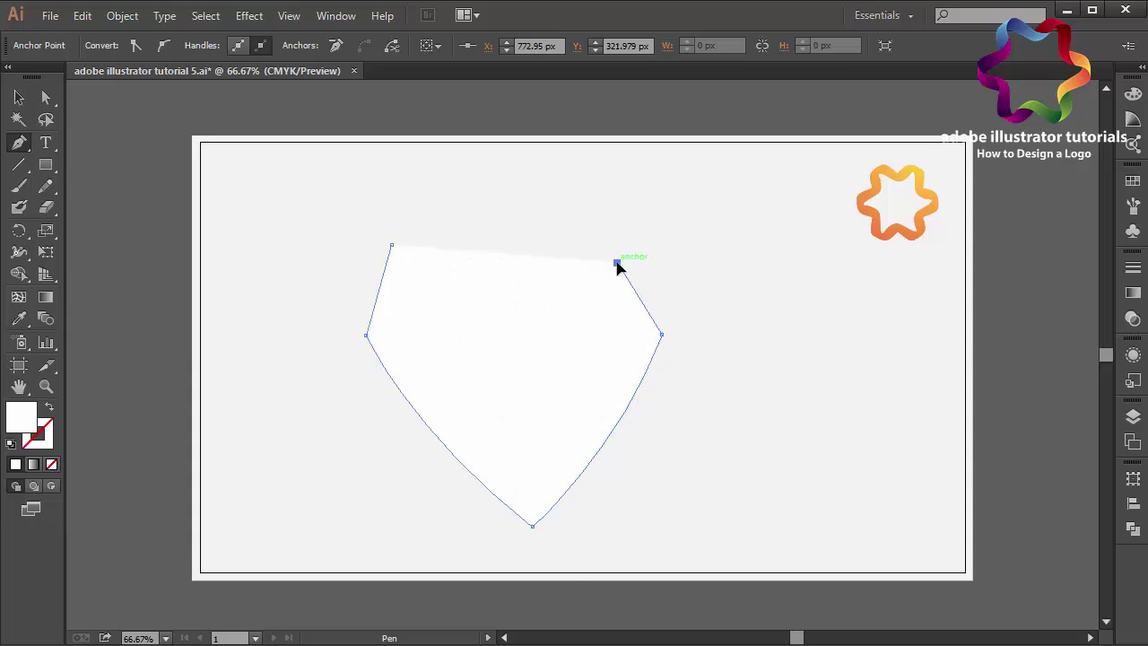
# Complete the V outline with an angled right tip and a curved inner notch, closing the path at its starting anchor
pyautogui.click(553, 299)
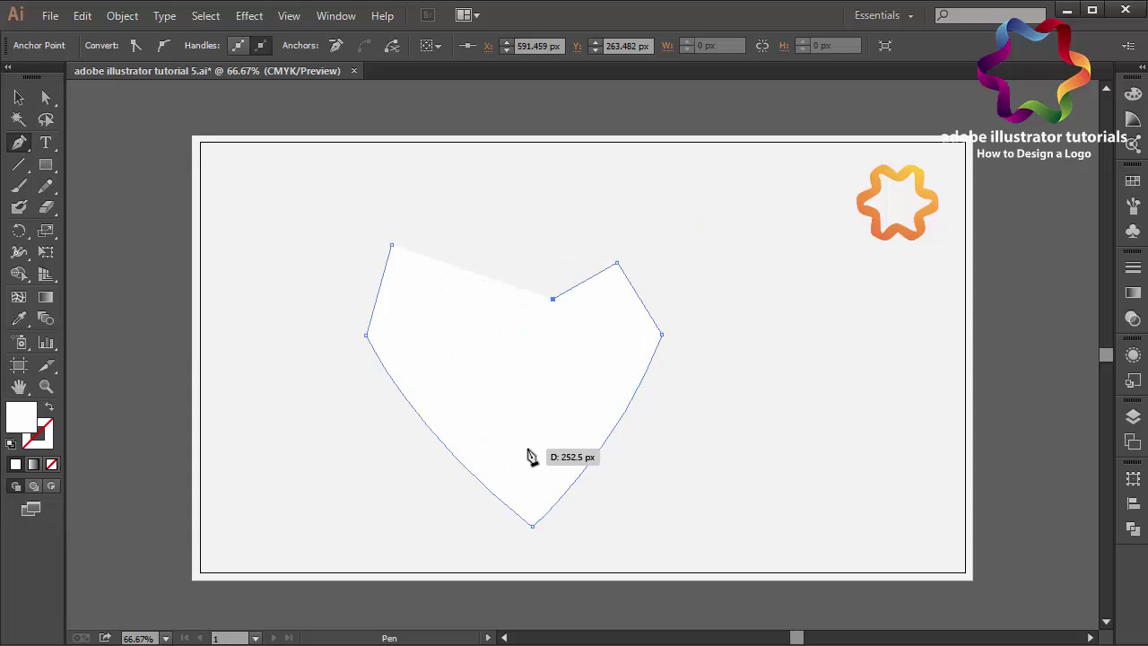
pyautogui.moveTo(525, 448); pyautogui.dragTo(483, 523)
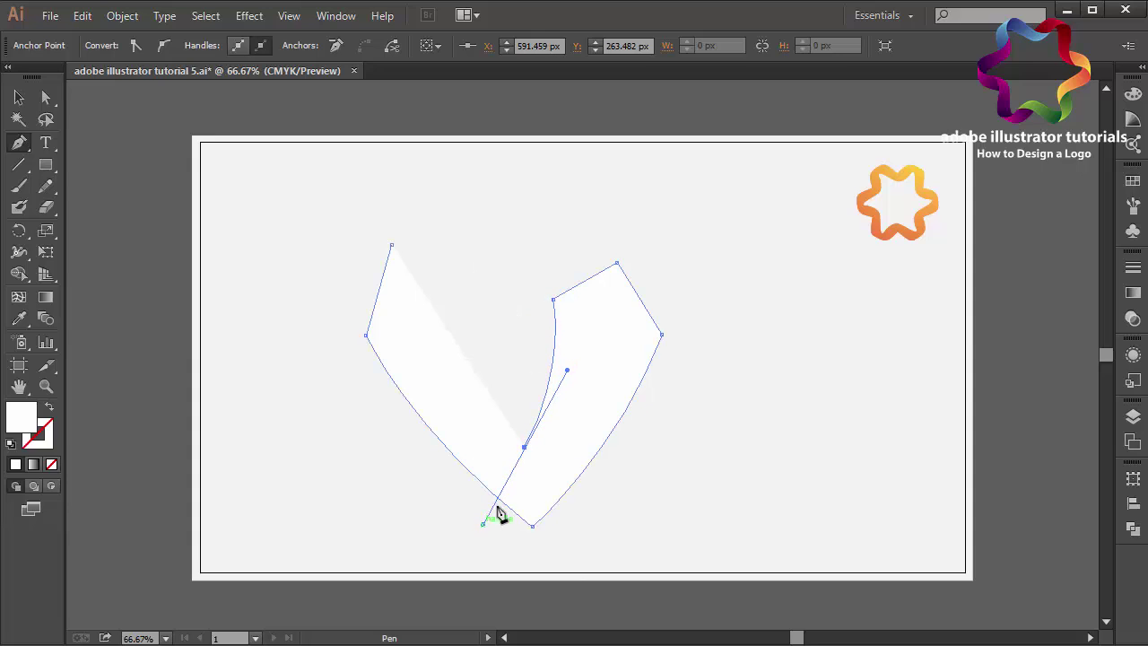
pyautogui.click(525, 448)
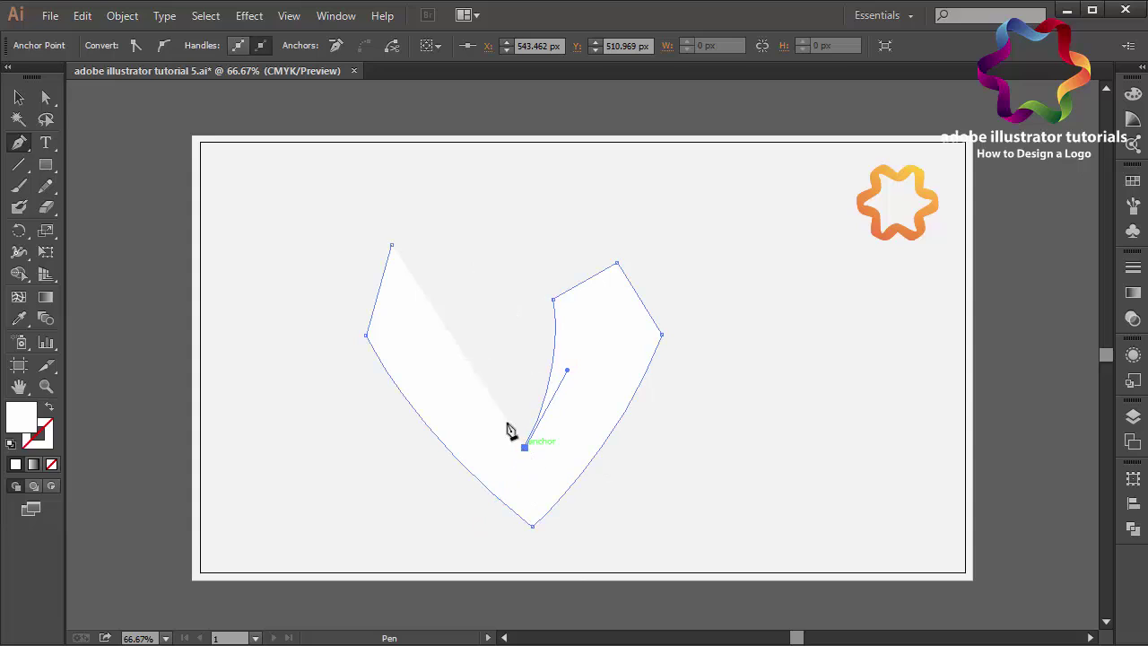
pyautogui.click(447, 297)
pyautogui.moveTo(446, 297); pyautogui.dragTo(439, 203)
pyautogui.click(446, 297)
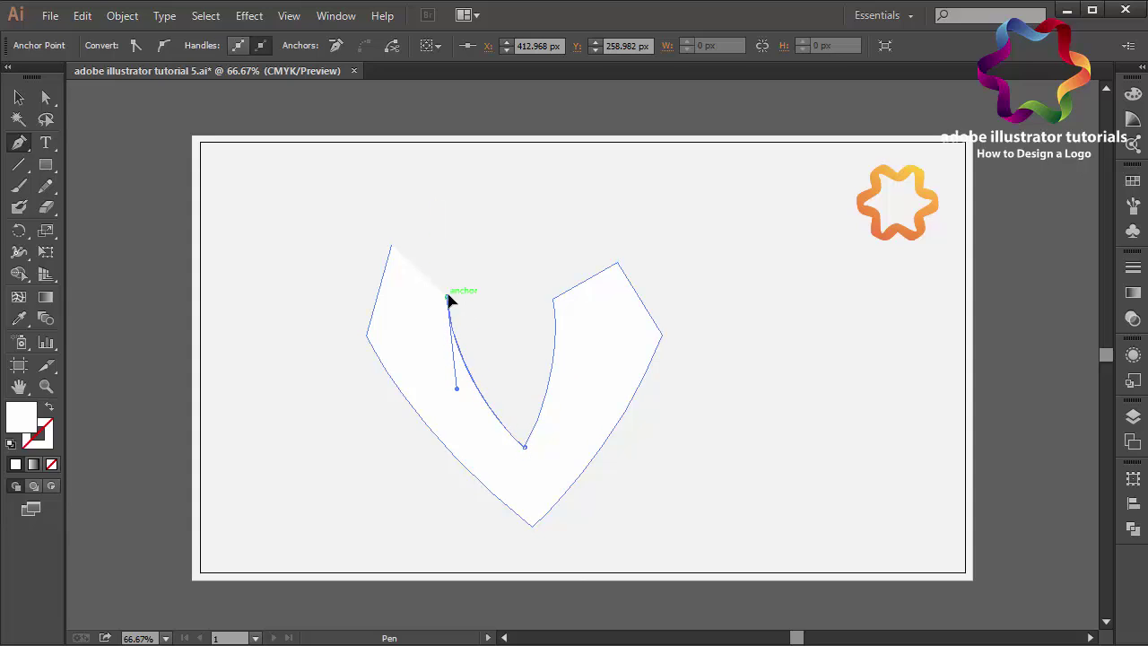
pyautogui.click(392, 244)
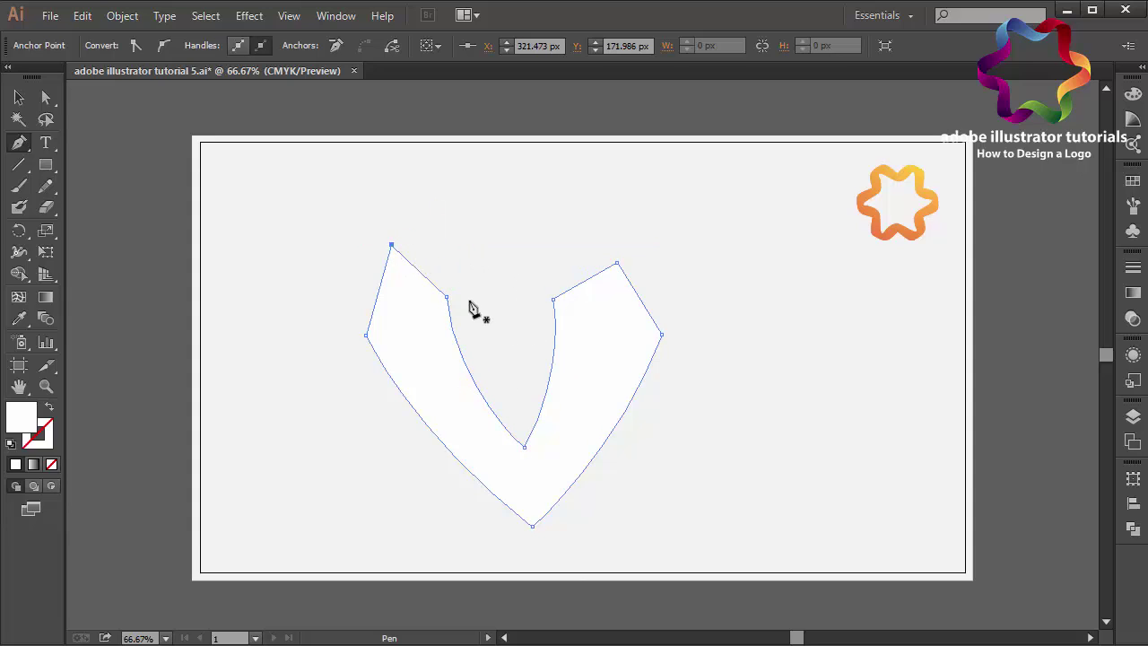
# Fill the V shape with a dark red color
pyautogui.click(19, 97)
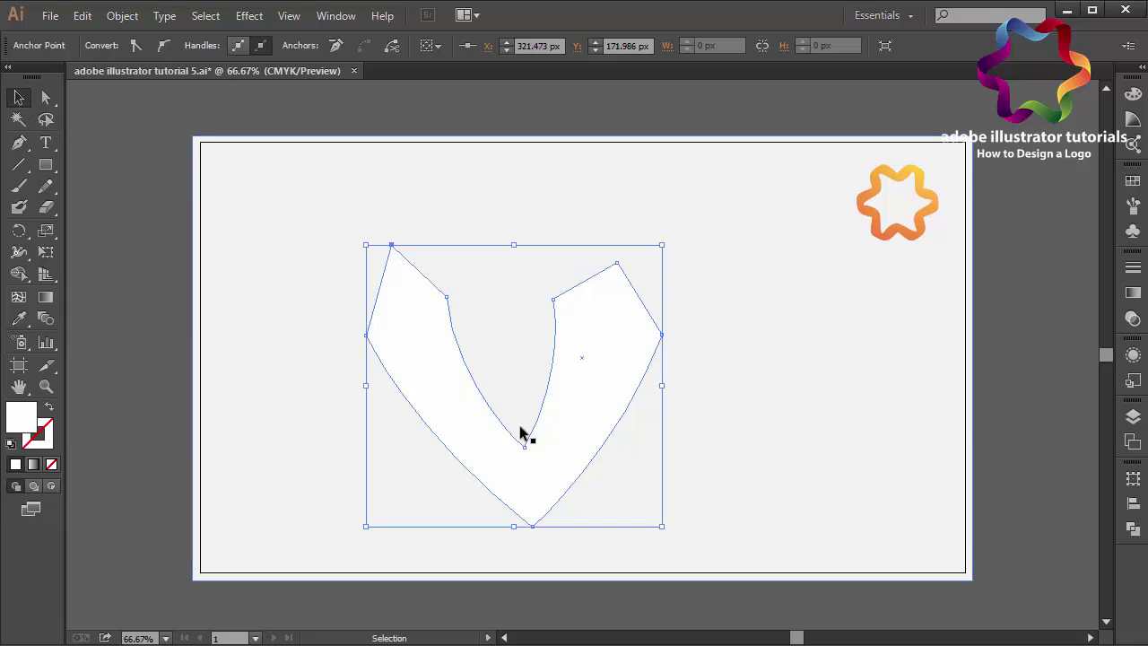
pyautogui.doubleClick(14, 427)
pyautogui.moveTo(461, 346)
pyautogui.mouseDown()
pyautogui.moveTo(346, 357)
pyautogui.moveTo(566, 358)
pyautogui.moveTo(575, 292)
pyautogui.mouseUp()
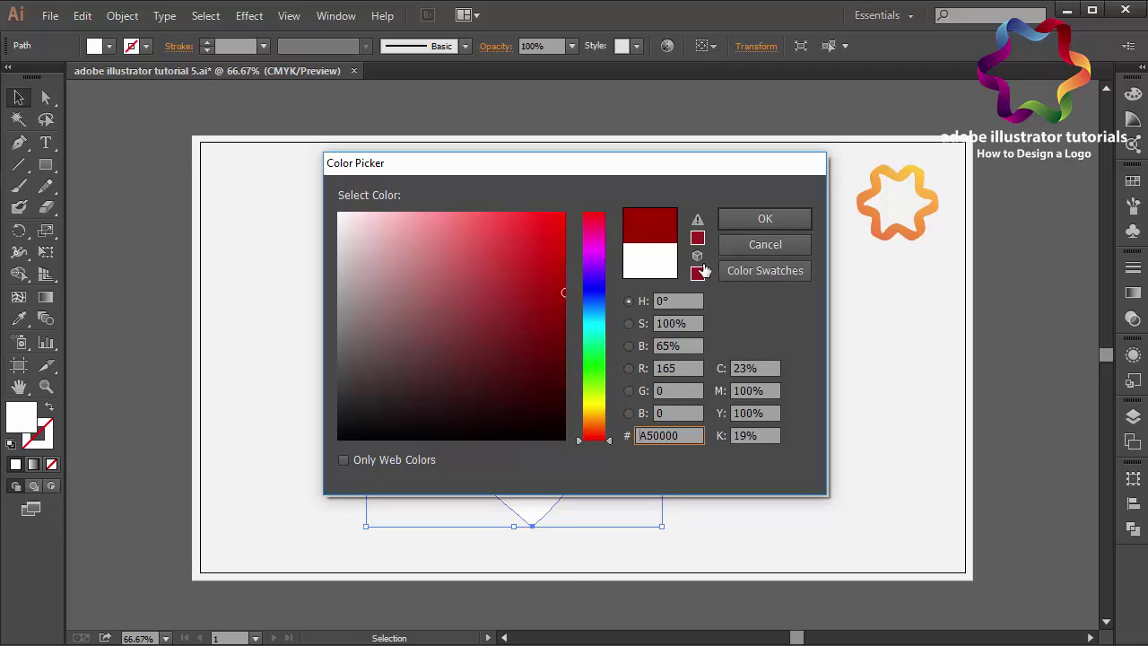
pyautogui.click(732, 224)
# Move the V to the middle of the artboard, rotate it slightly clockwise, and deselect it
pyautogui.moveTo(571, 432); pyautogui.dragTo(640, 392)
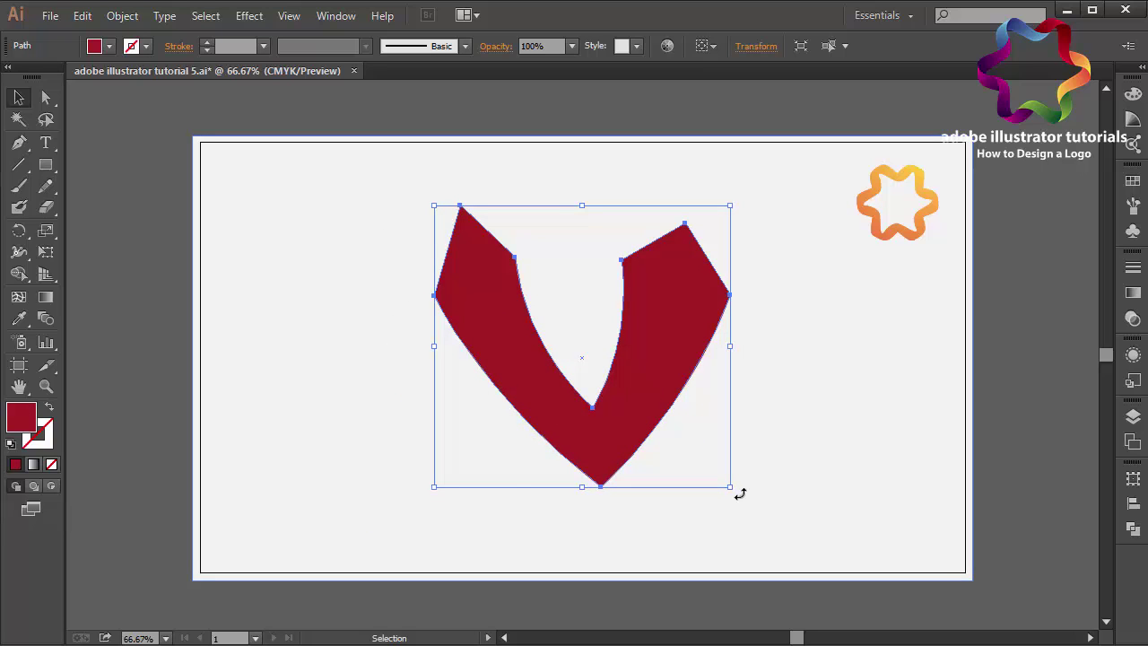
pyautogui.moveTo(740, 493); pyautogui.dragTo(718, 516)
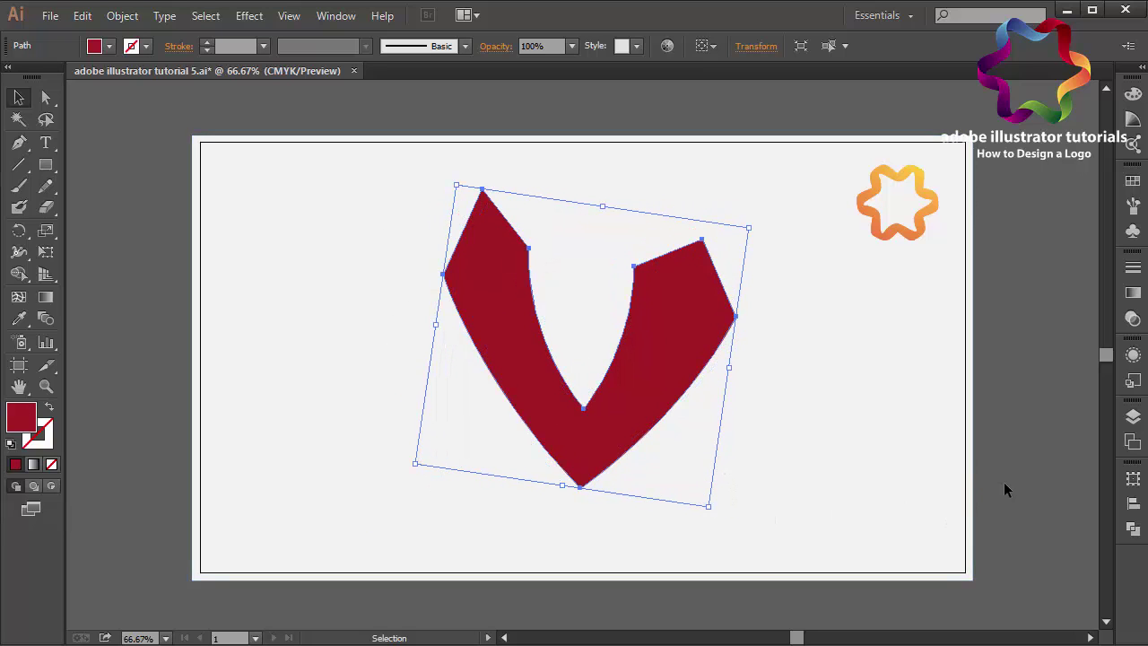
pyautogui.click(1005, 489)
# Draw a four-sided facet over the tip of the V's left arm with the Pen tool and fill it with green
pyautogui.click(26, 144)
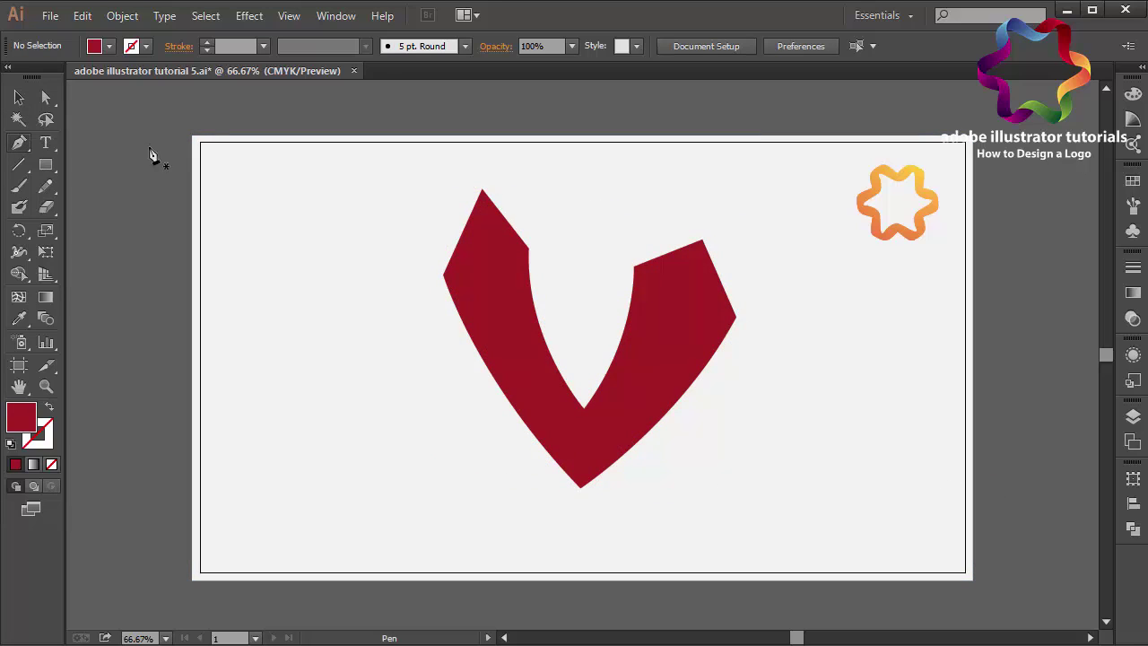
pyautogui.moveTo(483, 195); pyautogui.dragTo(536, 254)
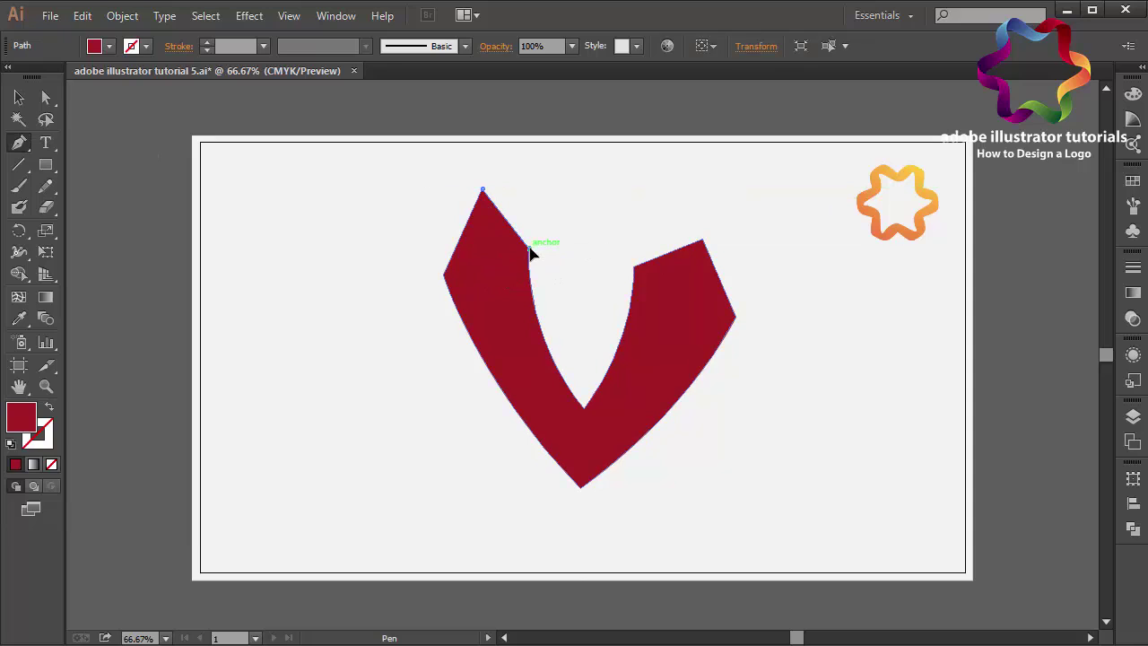
pyautogui.click(530, 250)
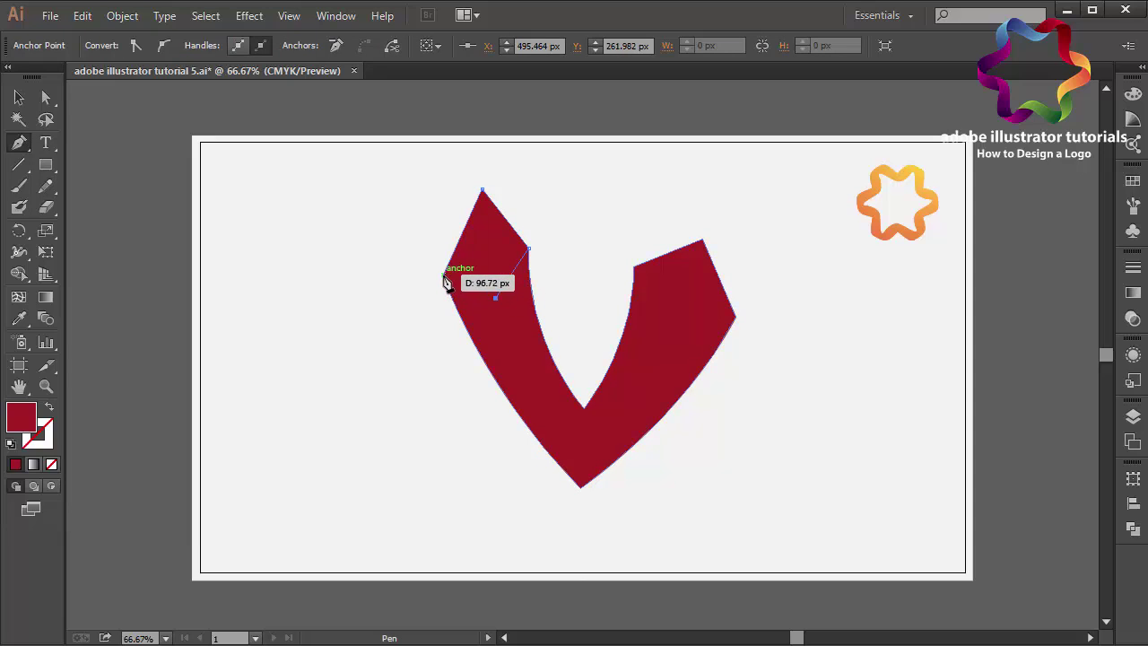
pyautogui.click(443, 274)
pyautogui.click(483, 191)
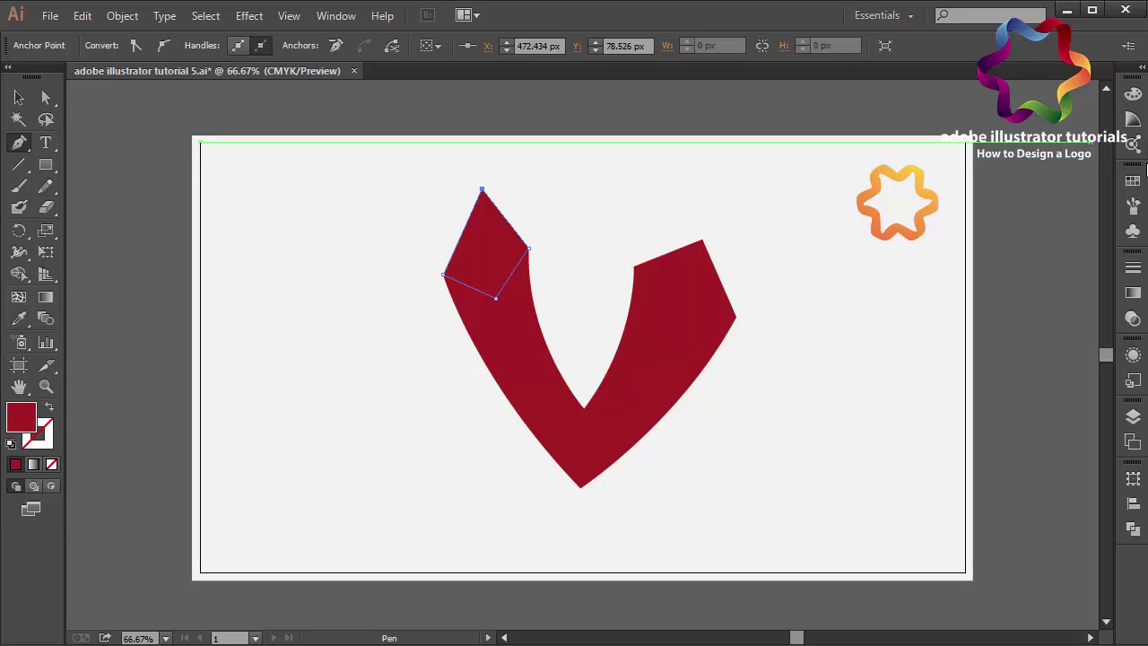
pyautogui.click(1134, 181)
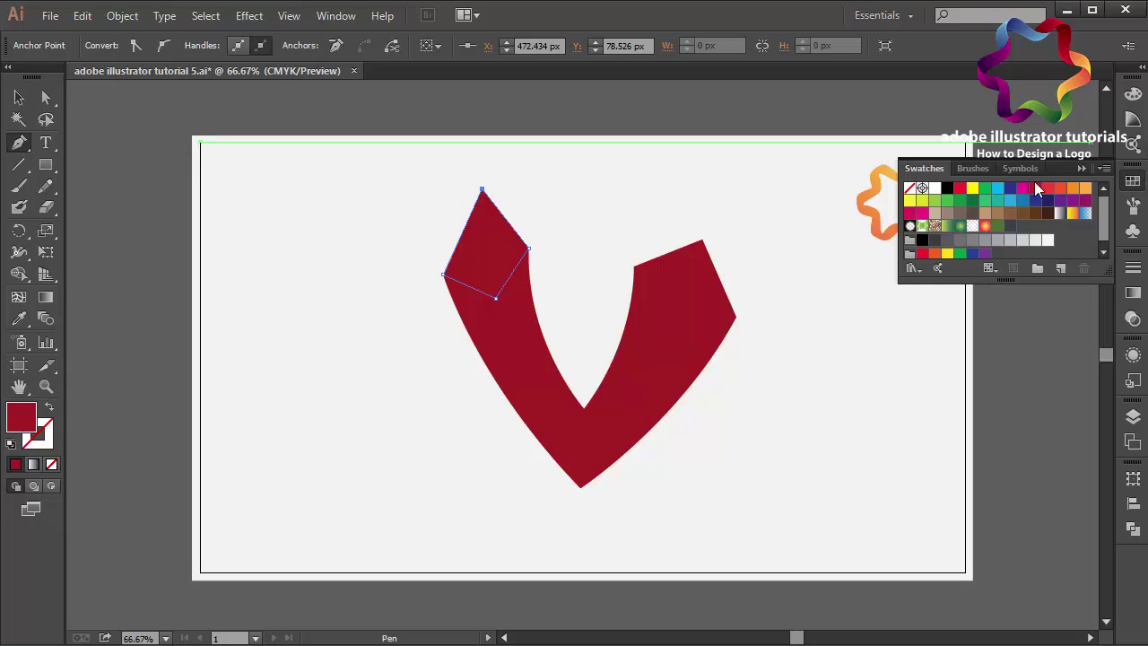
pyautogui.click(949, 205)
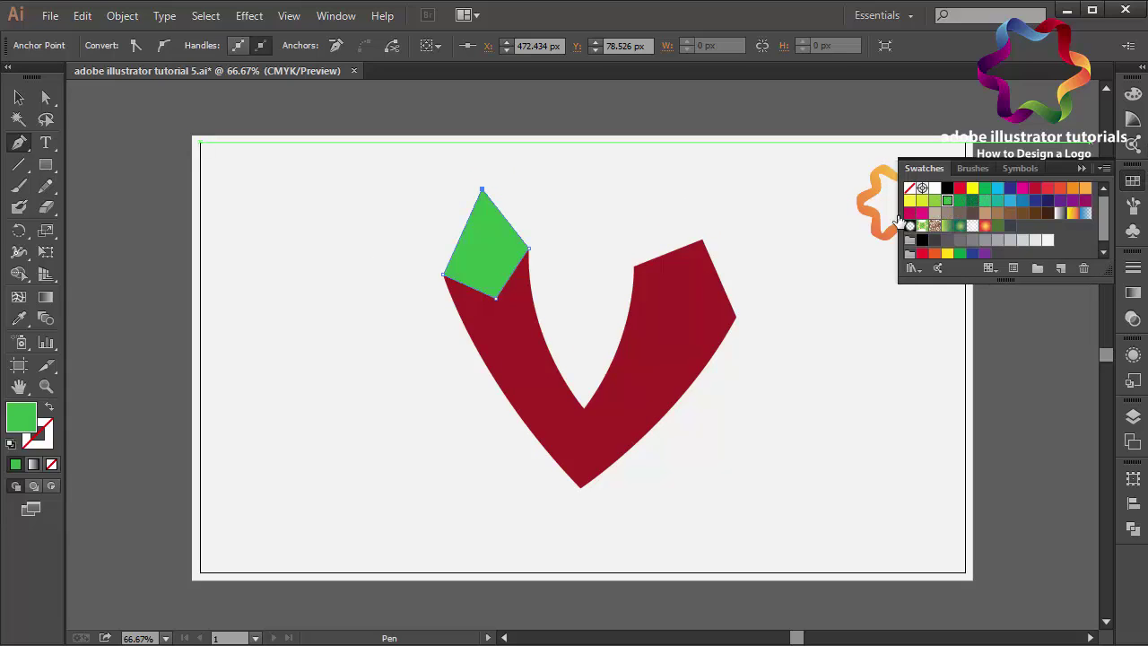
# Draw a narrow three-cornered facet below the green tip, curving its outer side along the V's left outer edge
pyautogui.click(503, 393)
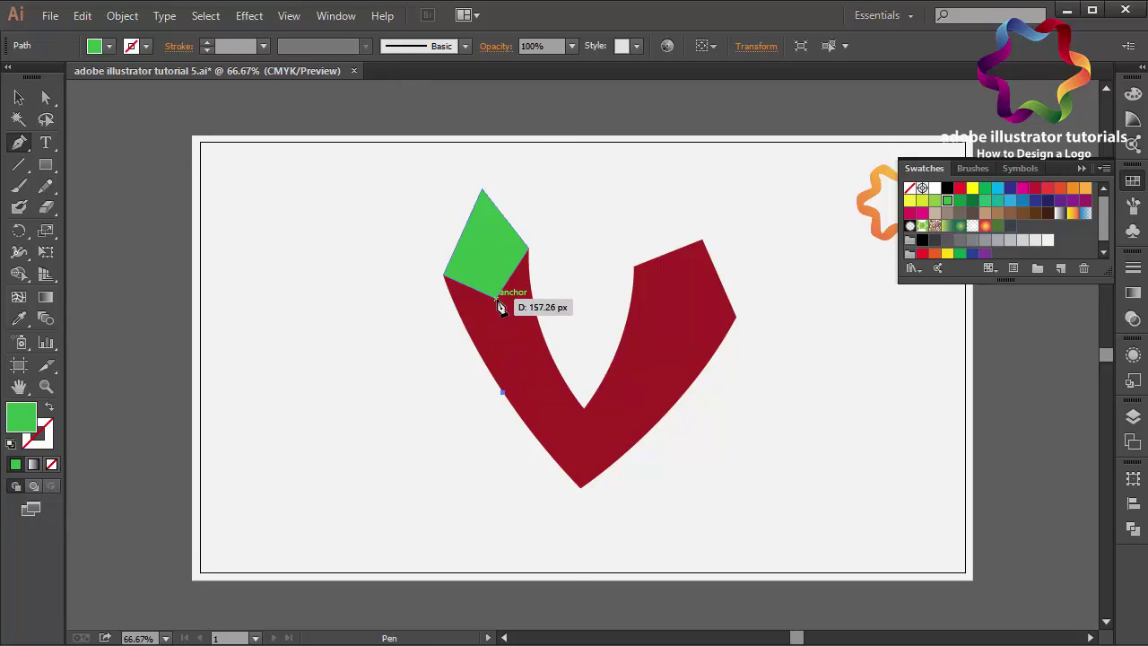
pyautogui.click(444, 273)
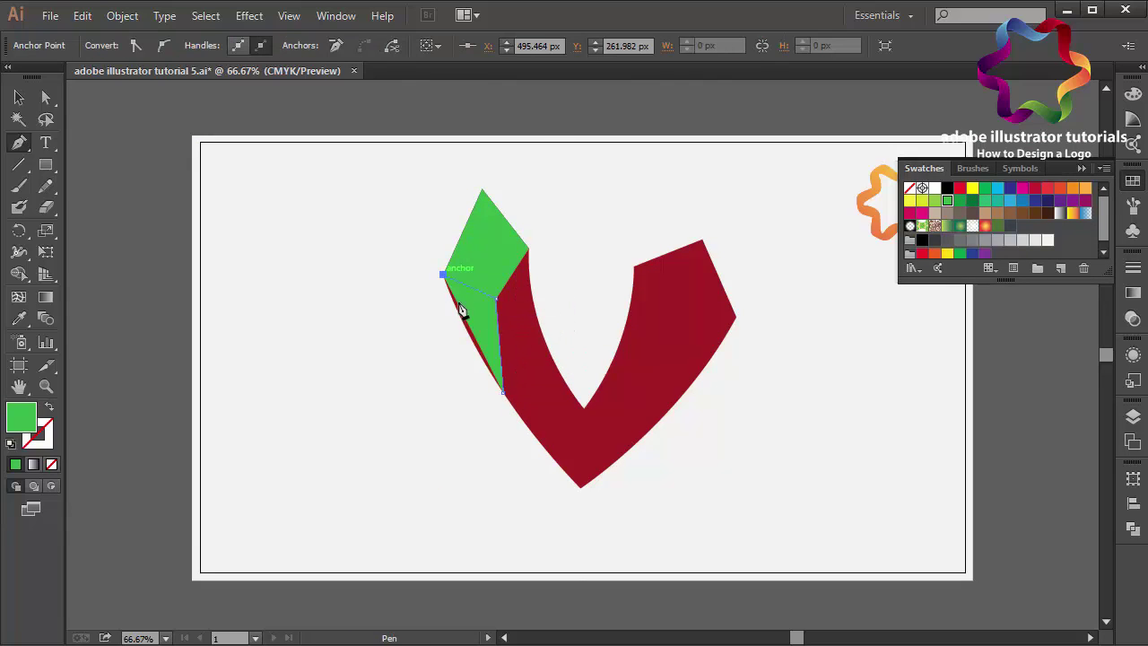
pyautogui.click(504, 395)
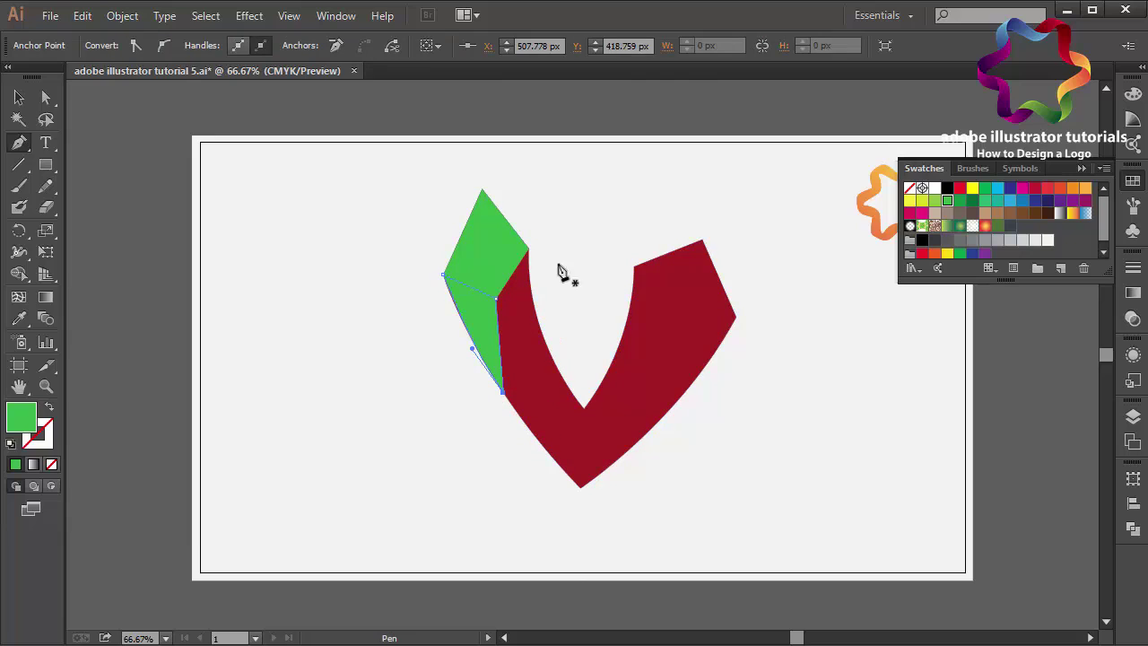
# Draw a curved facet along the left arm's inner edge, from the green tip down to the notch, and fill it with yellow-green
pyautogui.click(530, 253)
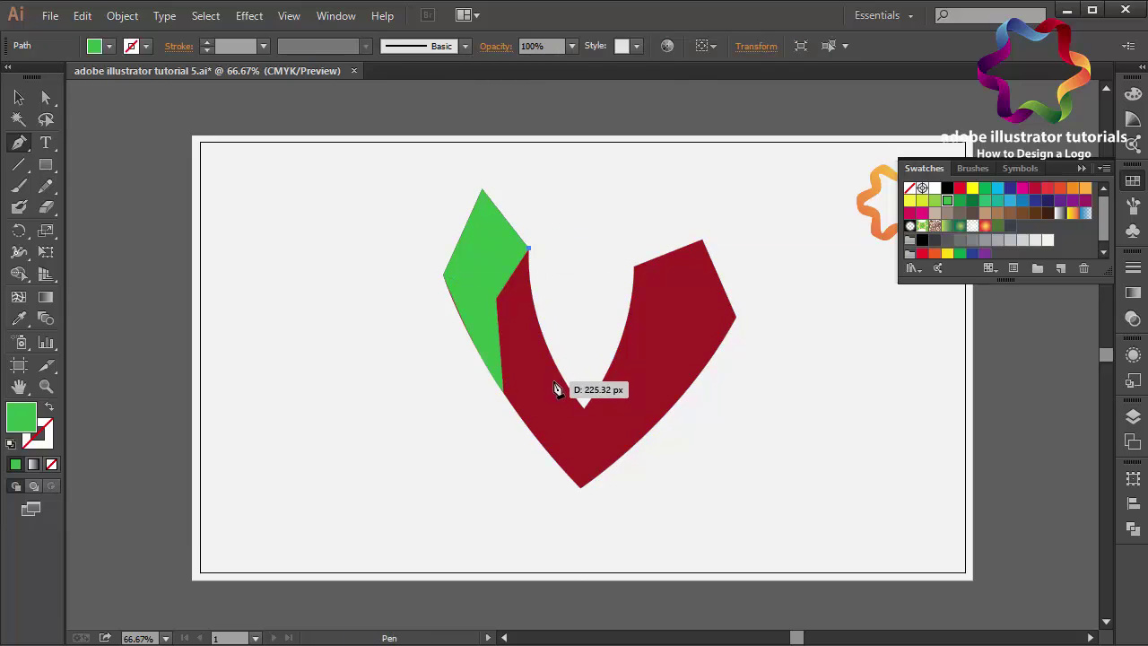
pyautogui.moveTo(585, 411); pyautogui.dragTo(642, 473)
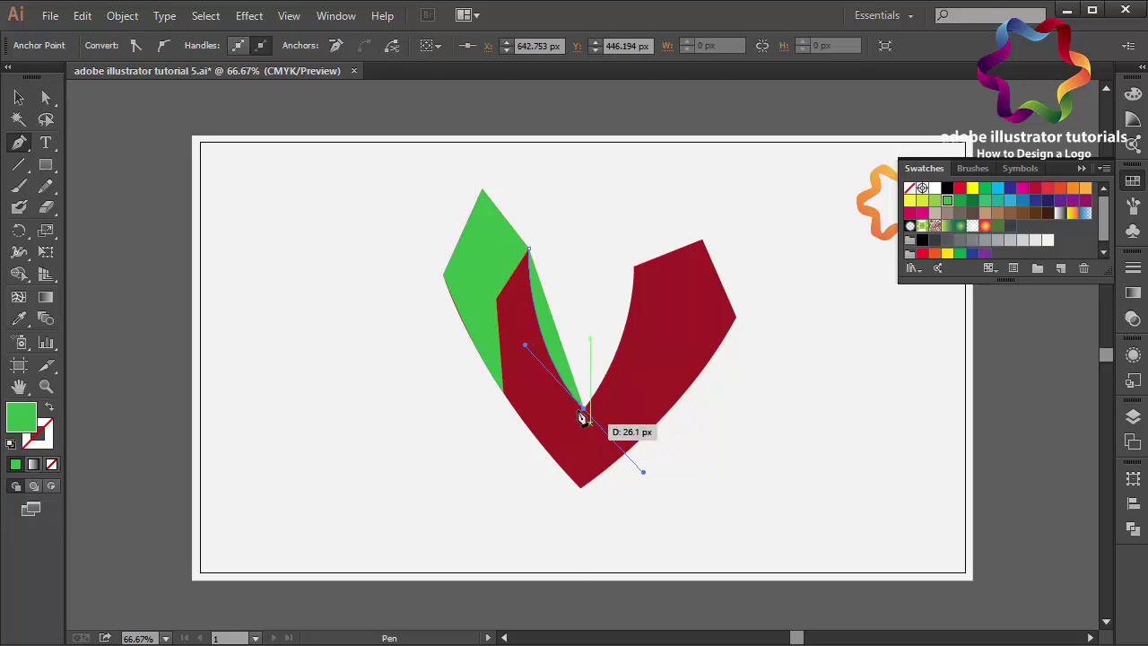
pyautogui.click(579, 411)
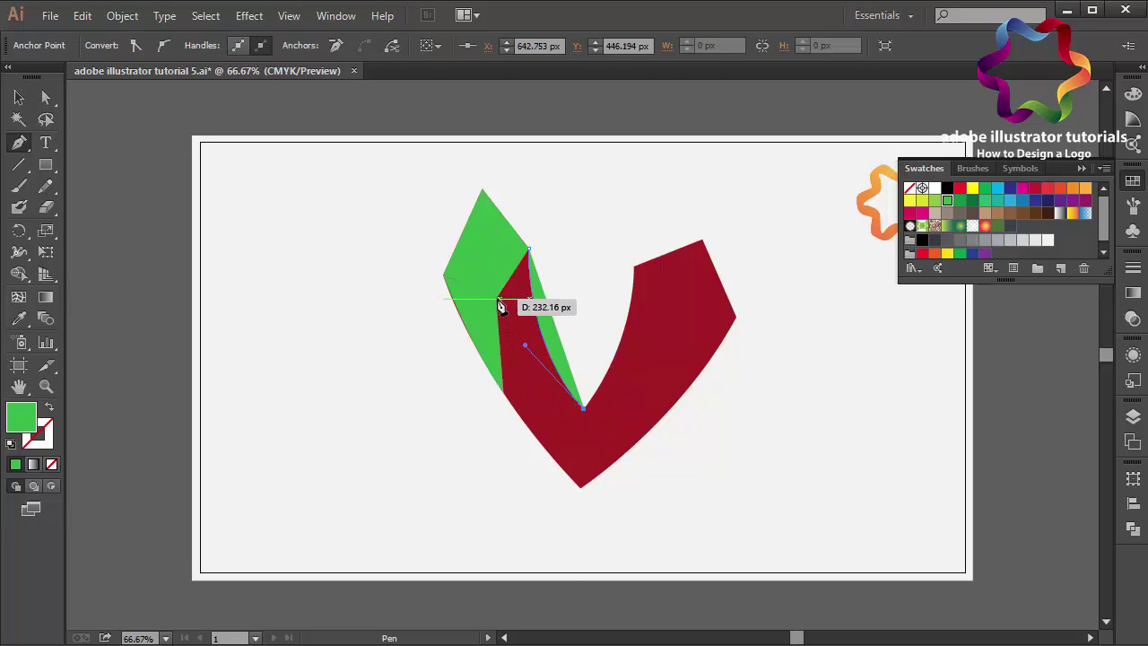
pyautogui.moveTo(496, 299); pyautogui.dragTo(531, 257)
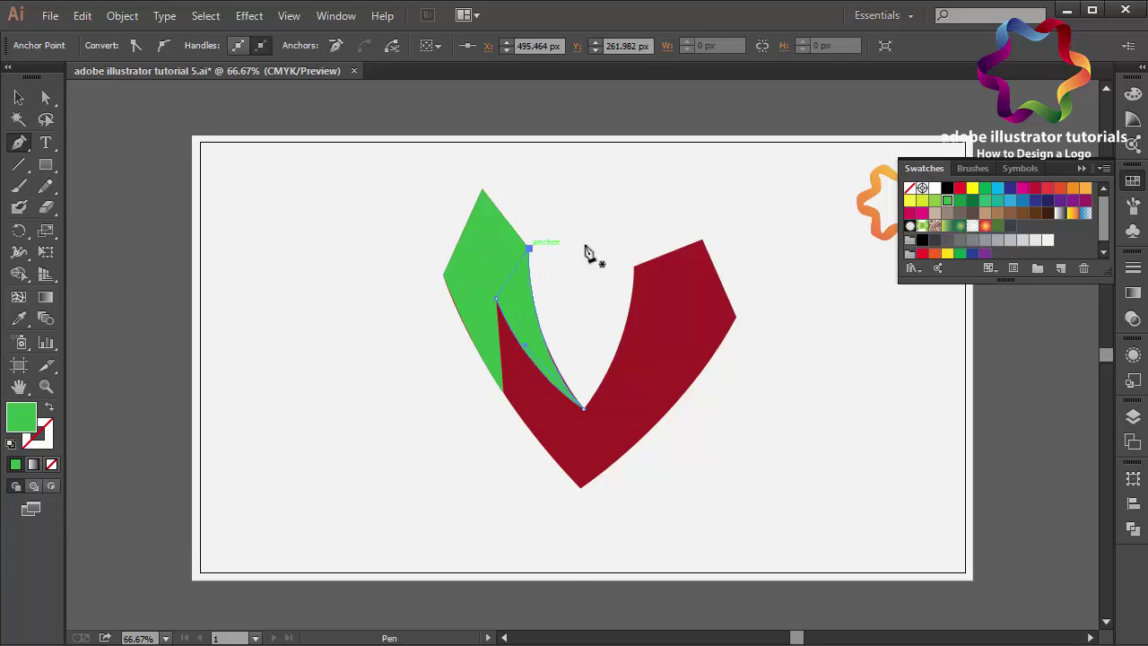
pyautogui.click(925, 203)
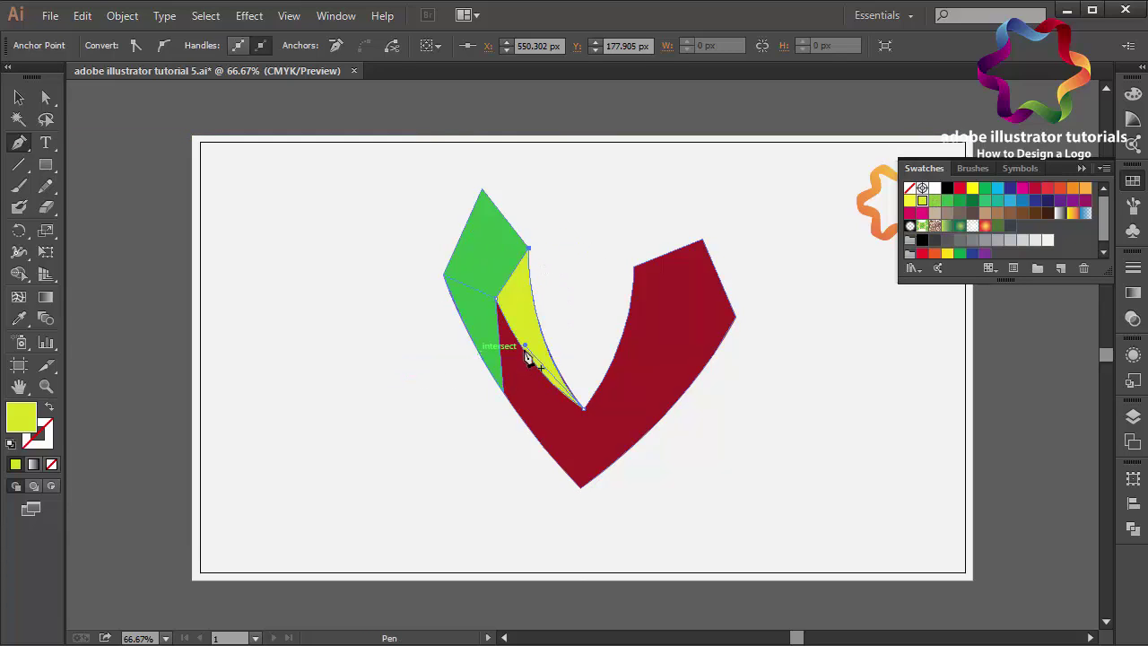
# Draw a facet between the narrow left facet and the yellow-green one, extending below the notch, and undo the extra anchor at the V's base
pyautogui.moveTo(505, 396); pyautogui.dragTo(591, 445)
pyautogui.click(593, 442)
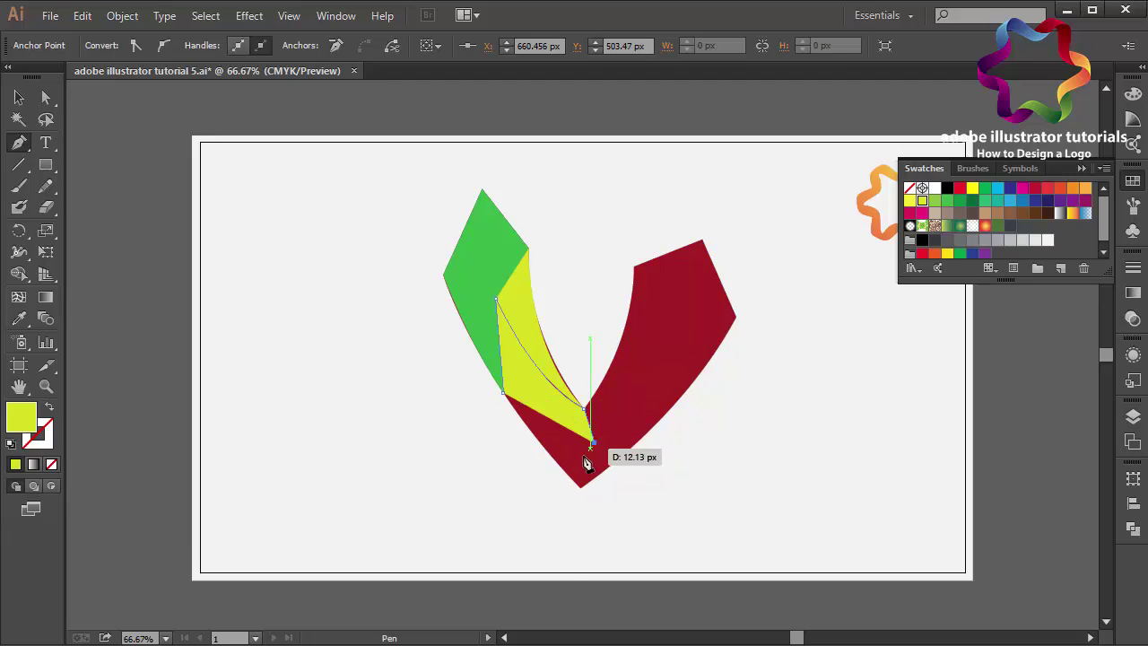
pyautogui.click(582, 490)
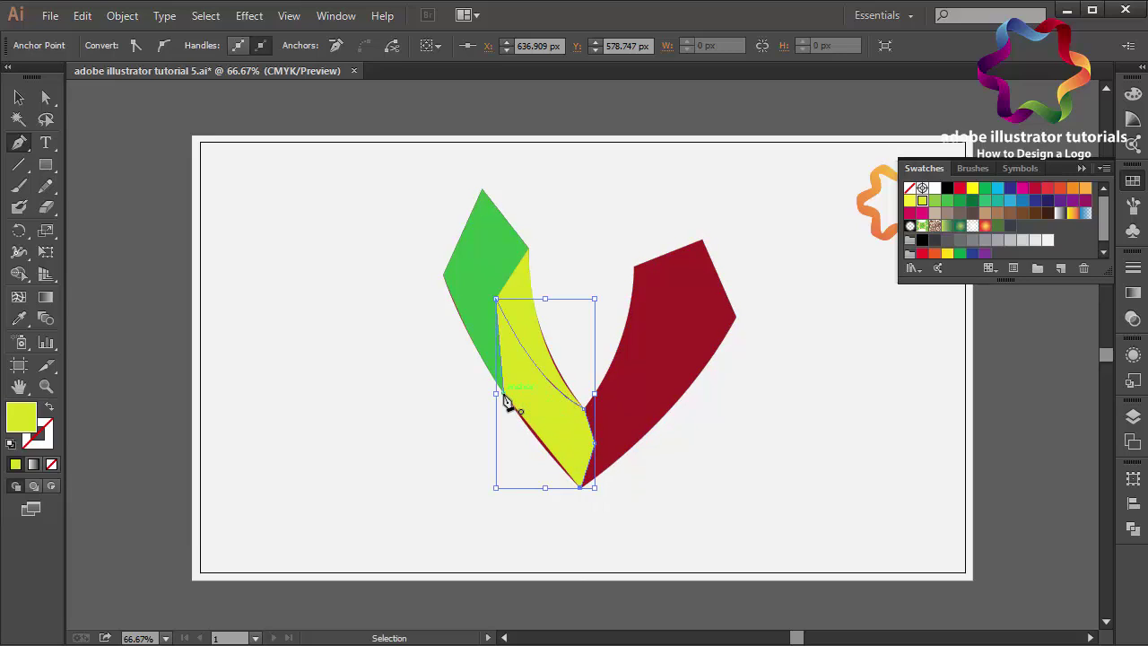
pyautogui.hotkey('ctrl', 'z')
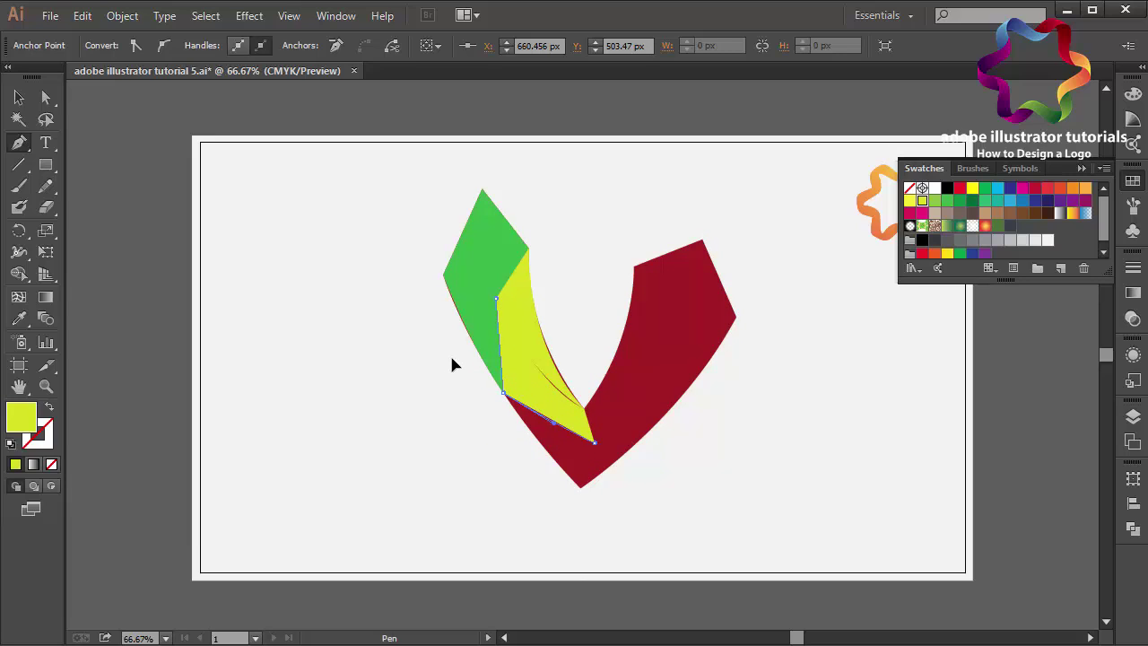
pyautogui.hotkey('ctrl', 'z')
# Adjust the new facet's curve handle at the notch with Direct Selection to follow the yellow-green facet, and fill the facet with light blue
pyautogui.press('a')
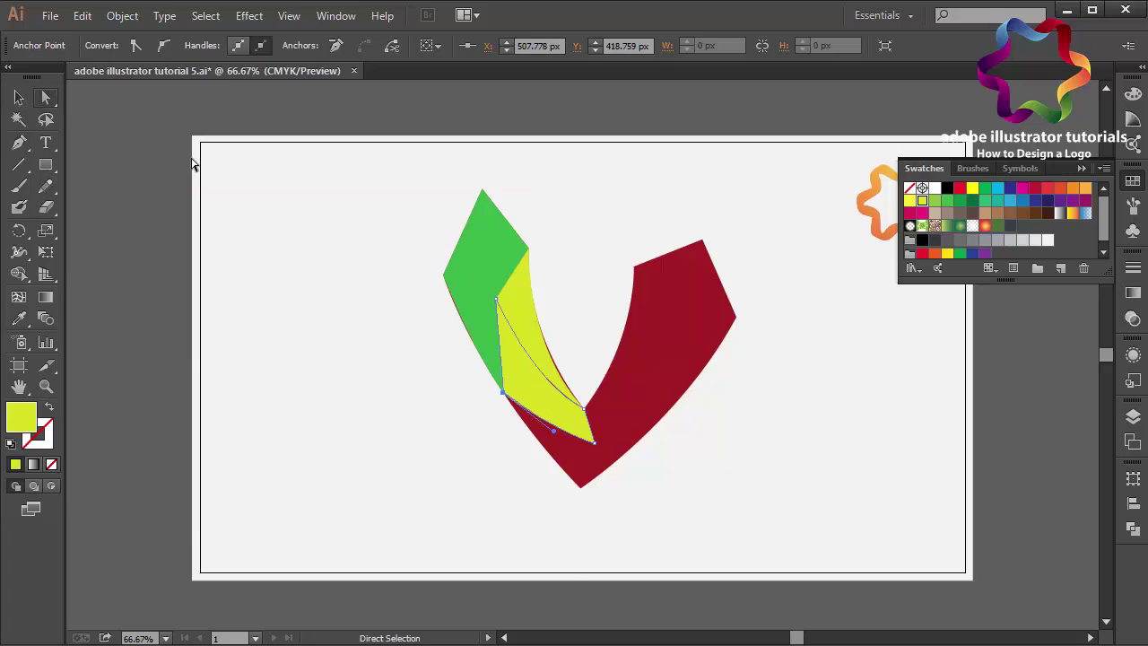
pyautogui.click(551, 402)
pyautogui.click(584, 409)
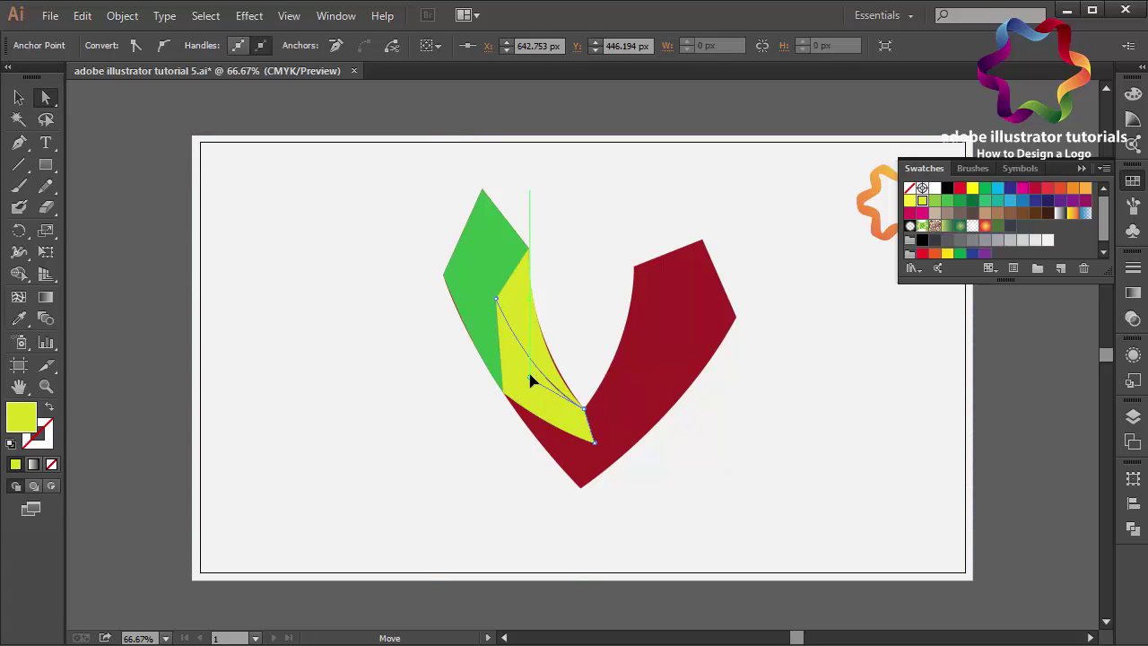
pyautogui.moveTo(536, 381); pyautogui.dragTo(563, 398)
pyautogui.click(1008, 200)
# Fill the narrow facet on the V's left outer edge with medium gray
pyautogui.click(19, 97)
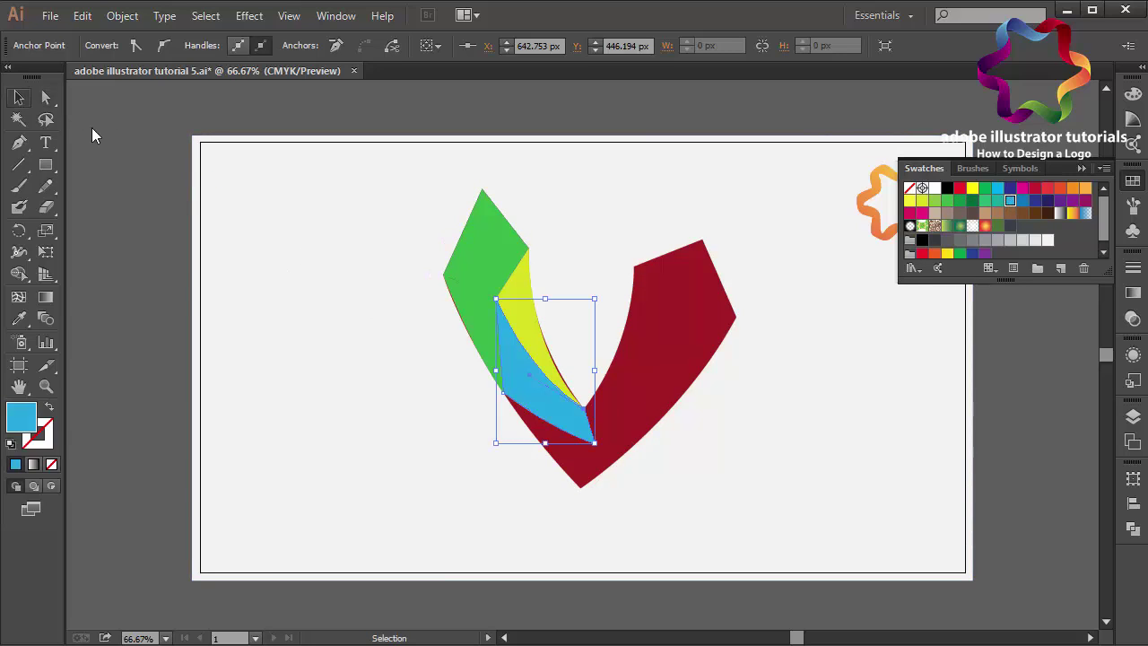
pyautogui.click(462, 301)
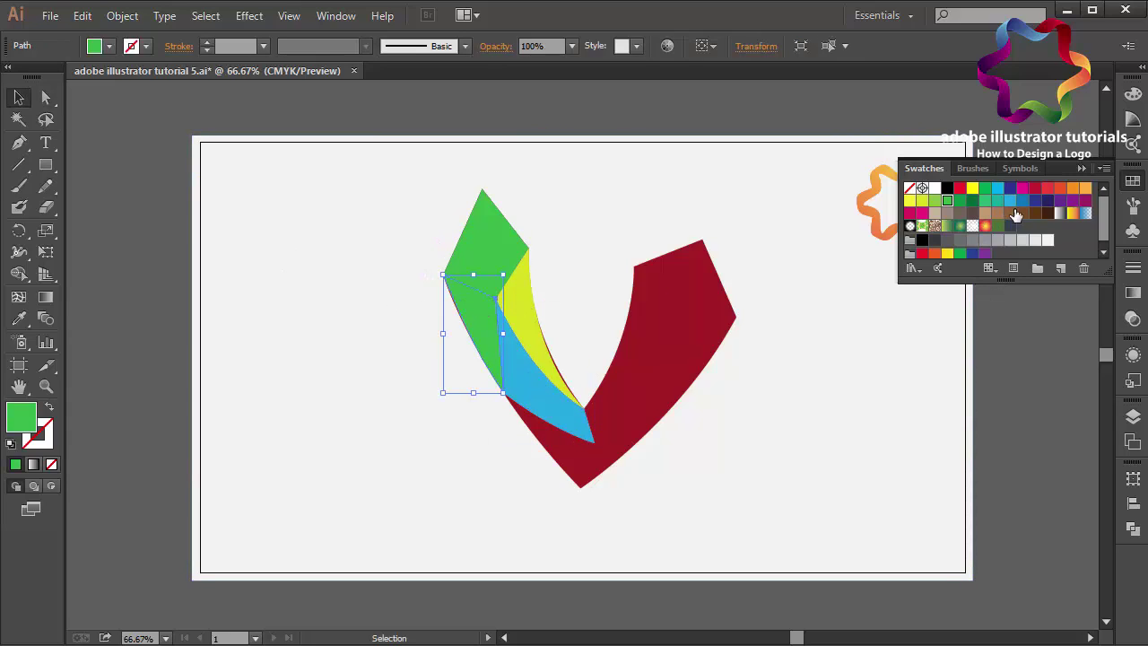
pyautogui.click(973, 240)
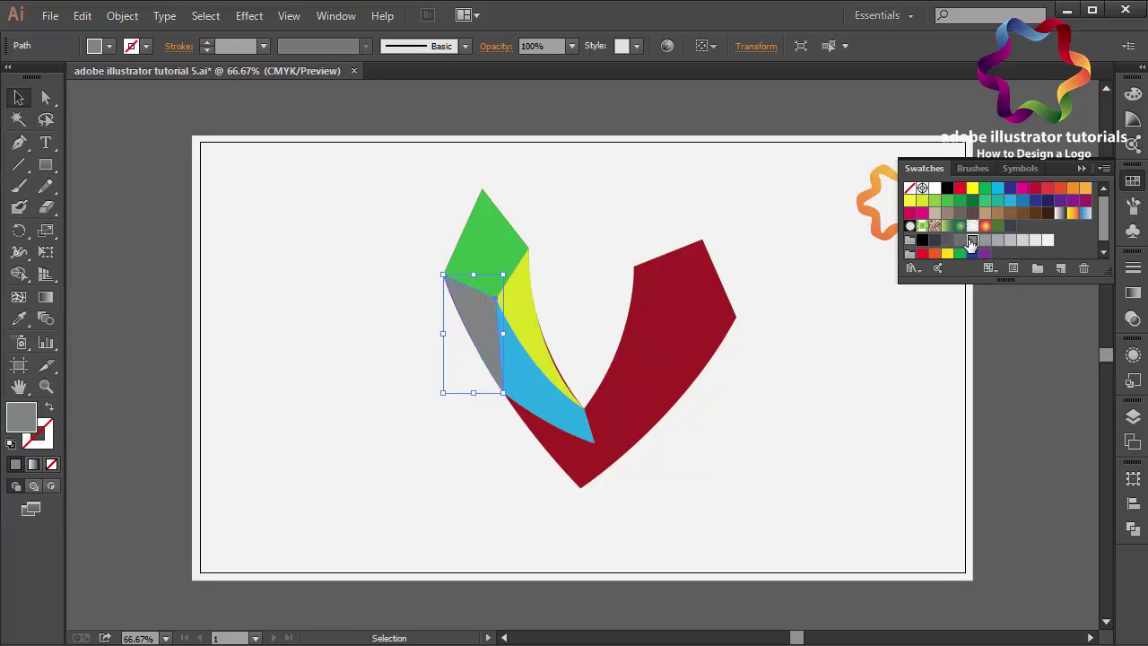
# Draw a triangular facet at the V's lower-left edge with the Pen tool, between the blue facet, the gray facet and the V's bottom point
pyautogui.click(139, 174)
pyautogui.click(19, 143)
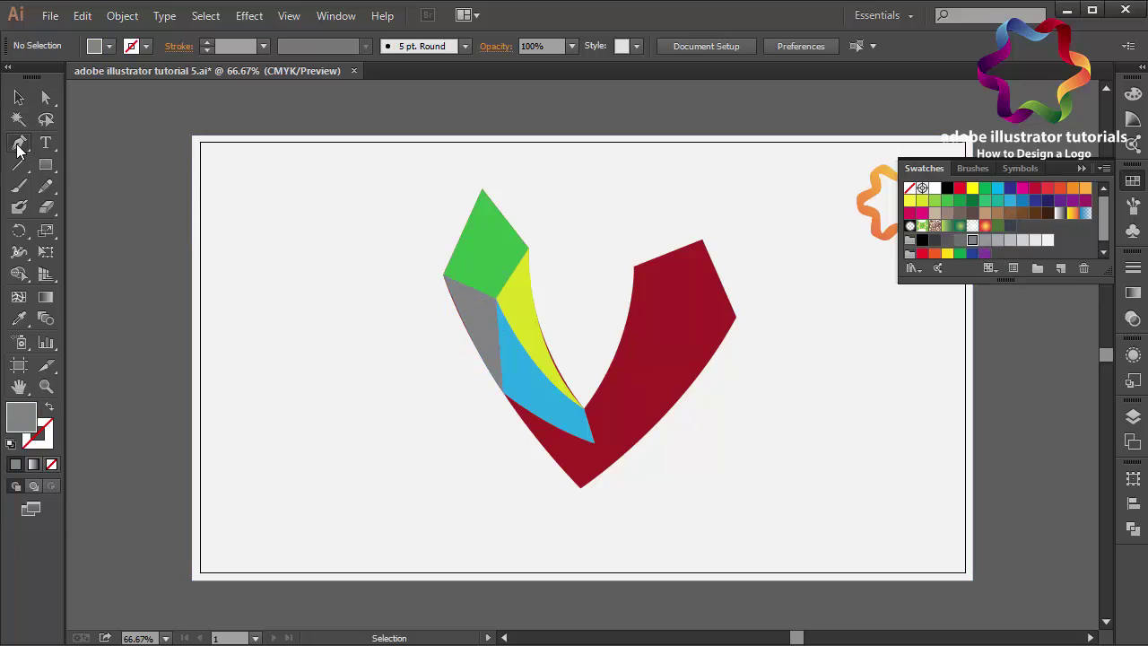
pyautogui.click(594, 441)
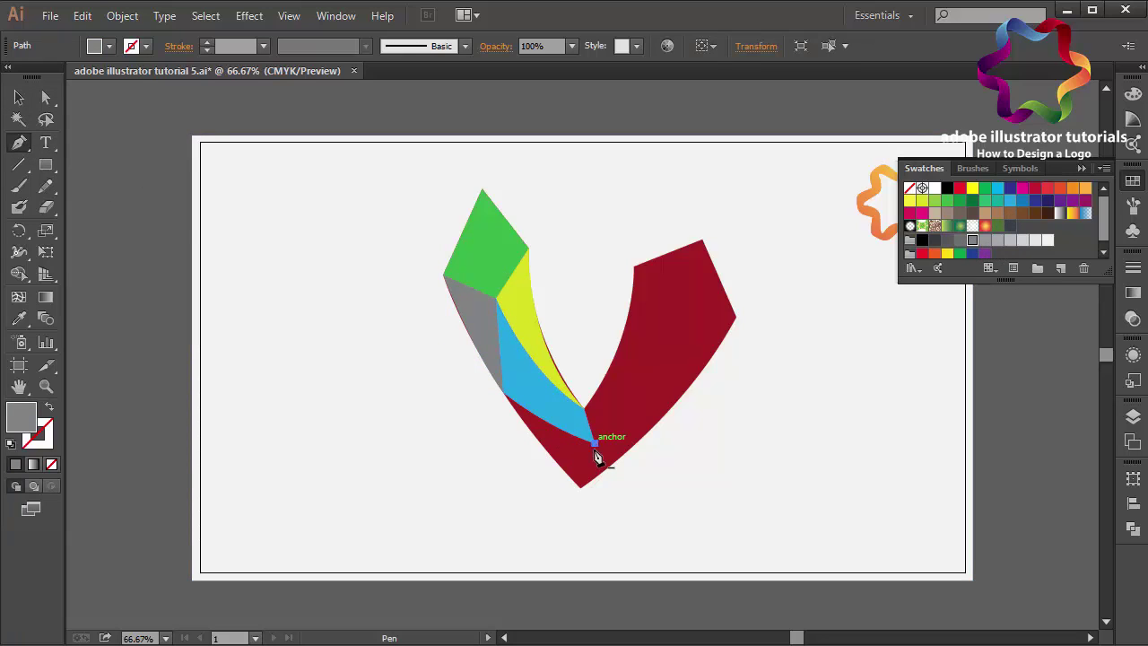
pyautogui.click(581, 487)
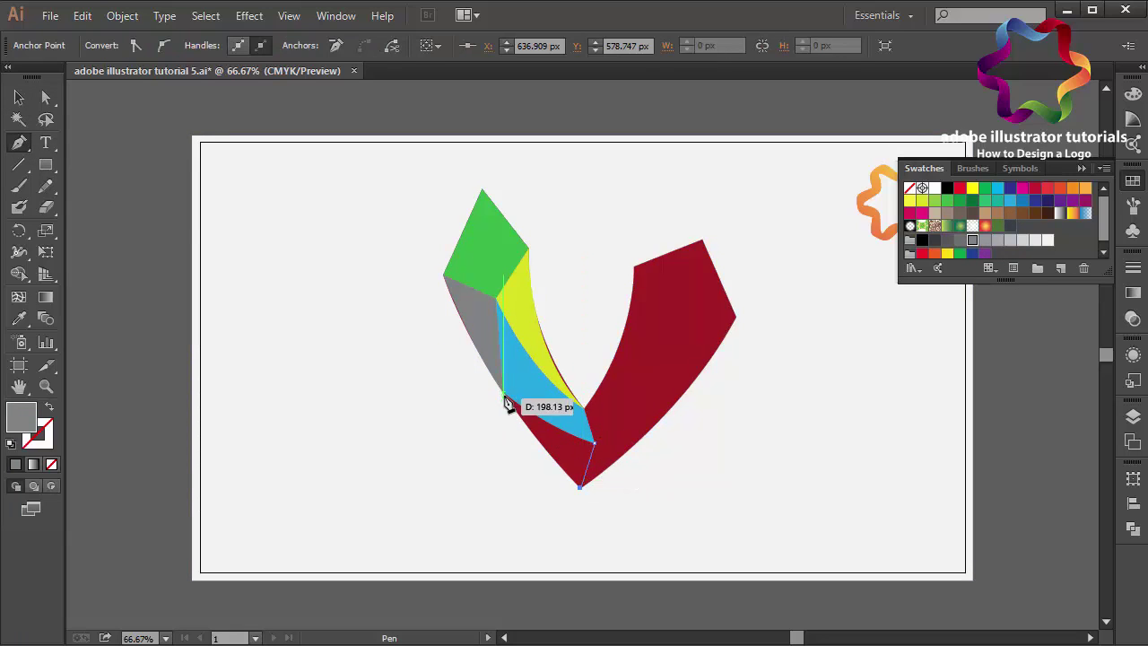
pyautogui.moveTo(503, 394)
pyautogui.mouseDown()
pyautogui.moveTo(479, 359)
pyautogui.moveTo(503, 395)
pyautogui.mouseUp()
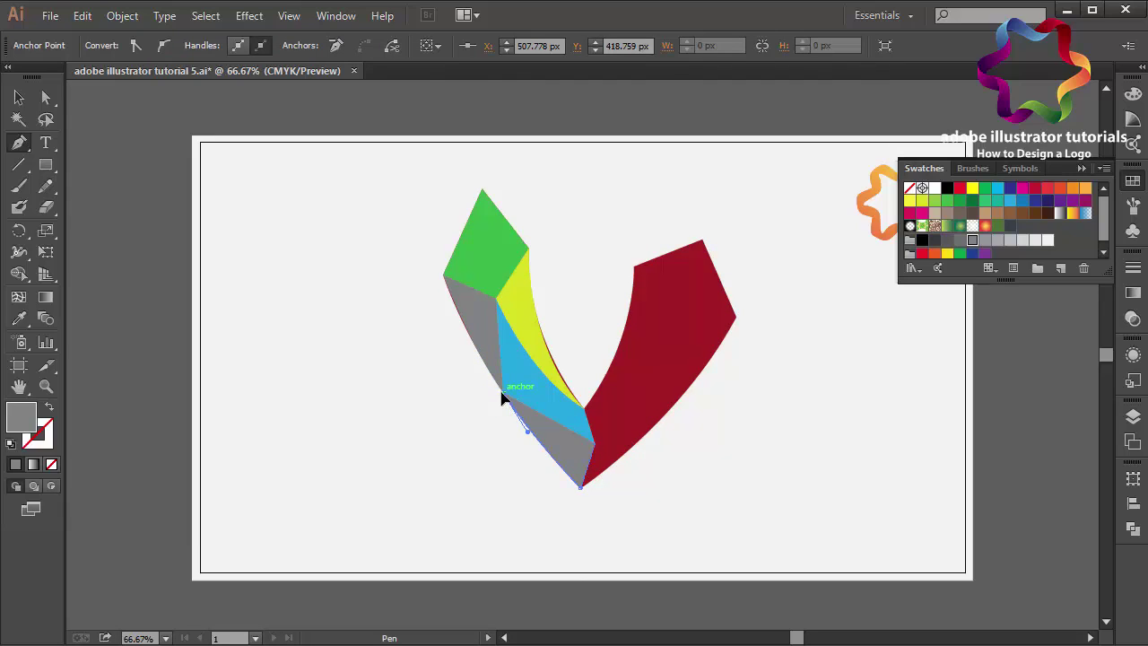
pyautogui.click(595, 442)
# Draw a narrow curved facet along the right arm's inner edge, from its upper inner corner to the blue facet's lower corner and the notch
pyautogui.click(636, 270)
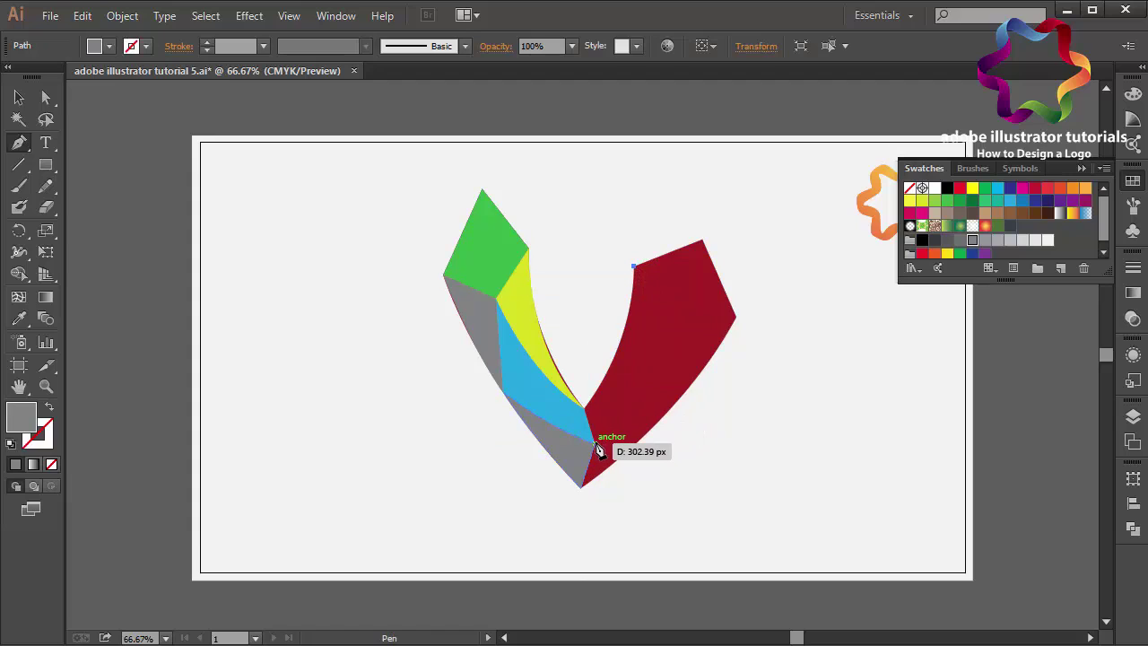
pyautogui.moveTo(595, 441); pyautogui.dragTo(556, 470)
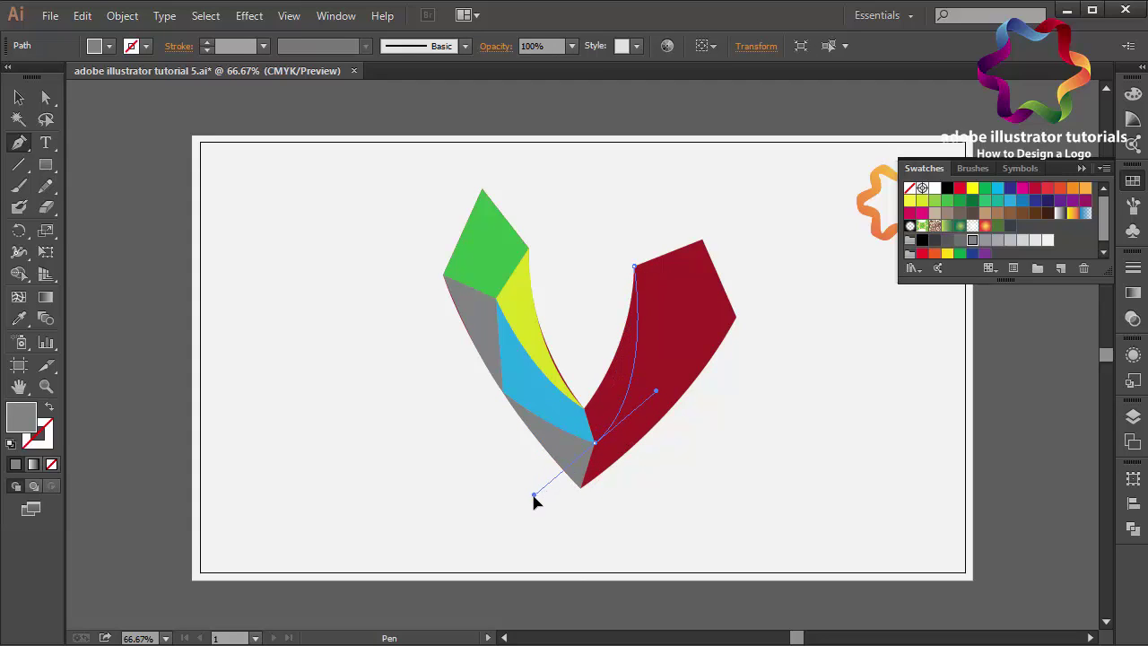
pyautogui.click(595, 440)
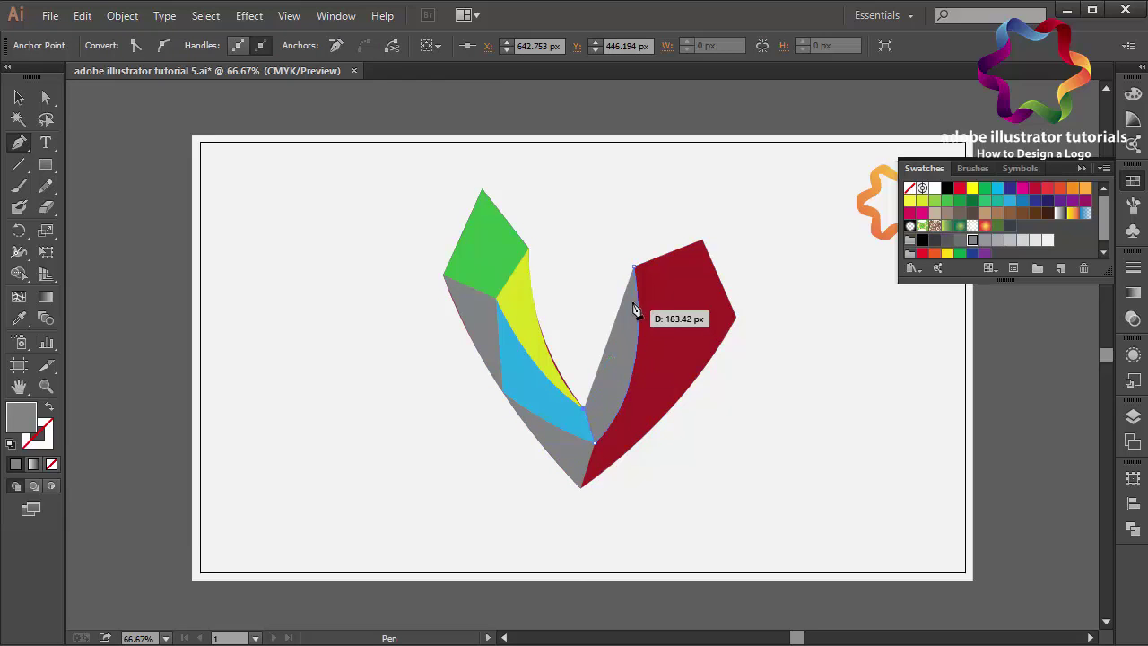
pyautogui.moveTo(635, 274); pyautogui.dragTo(634, 268)
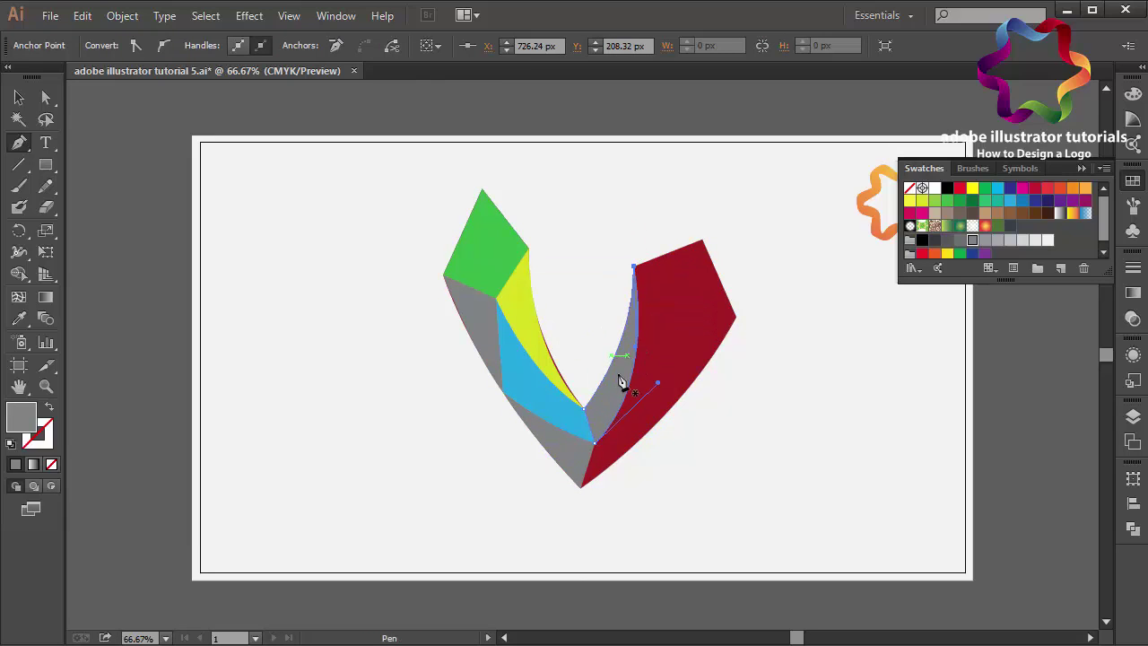
# Draw a four-sided facet capping the right arm's tip with a point inside the arm, undoing the first misplaced inner anchor
pyautogui.click(736, 315)
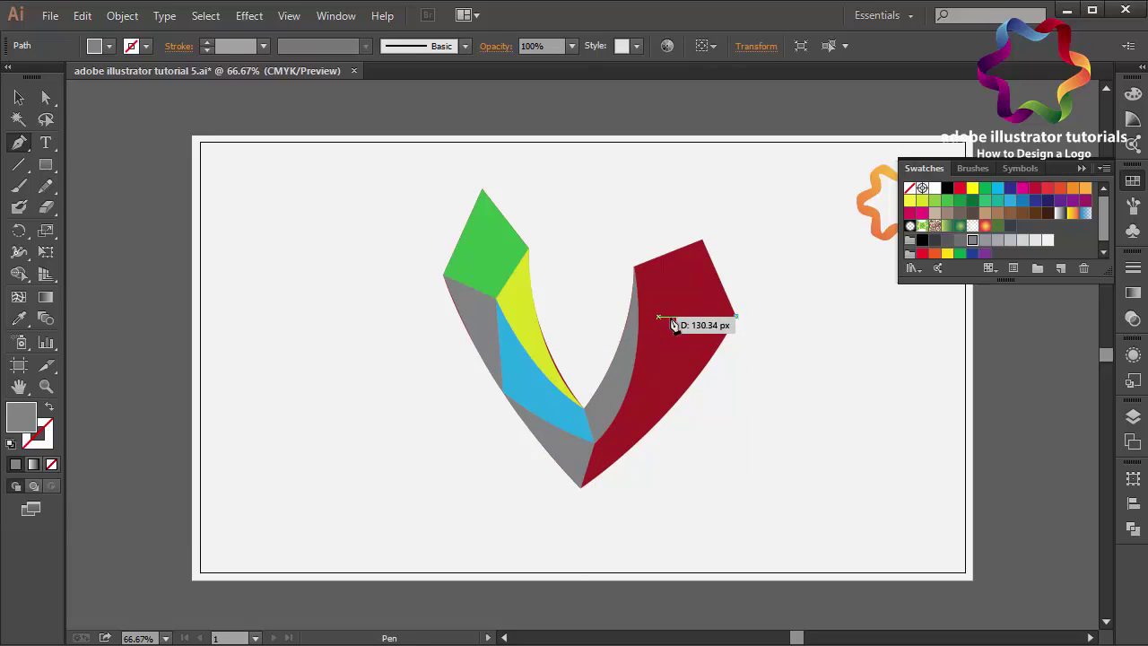
pyautogui.click(645, 335)
pyautogui.hotkey('ctrl', 'z')
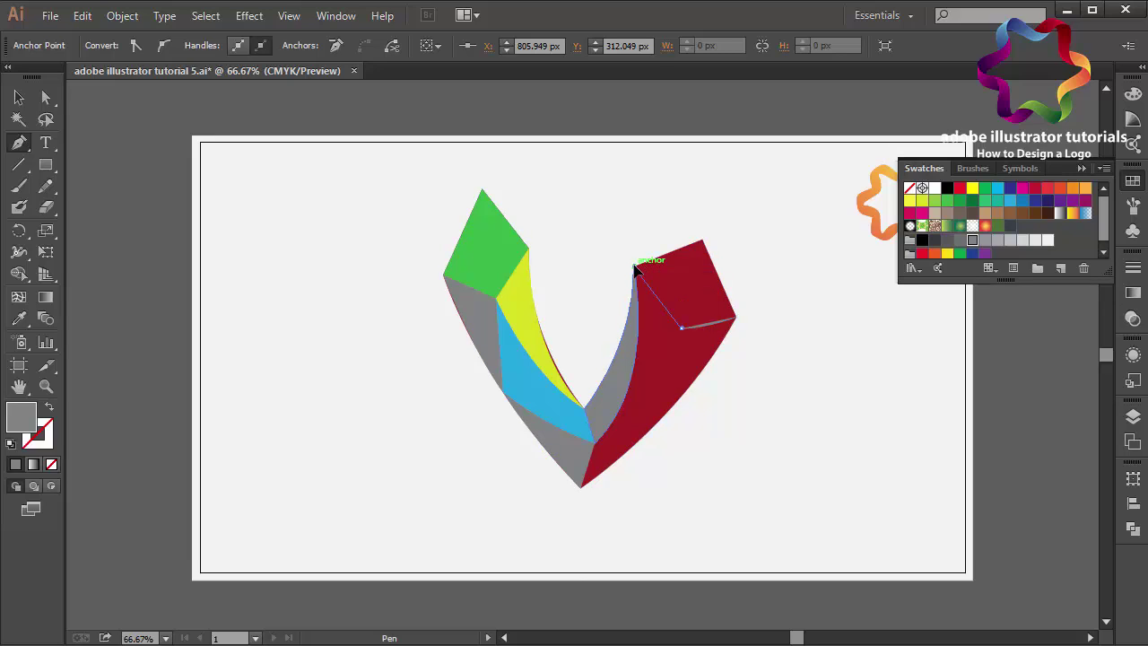
pyautogui.moveTo(621, 241); pyautogui.dragTo(621, 236)
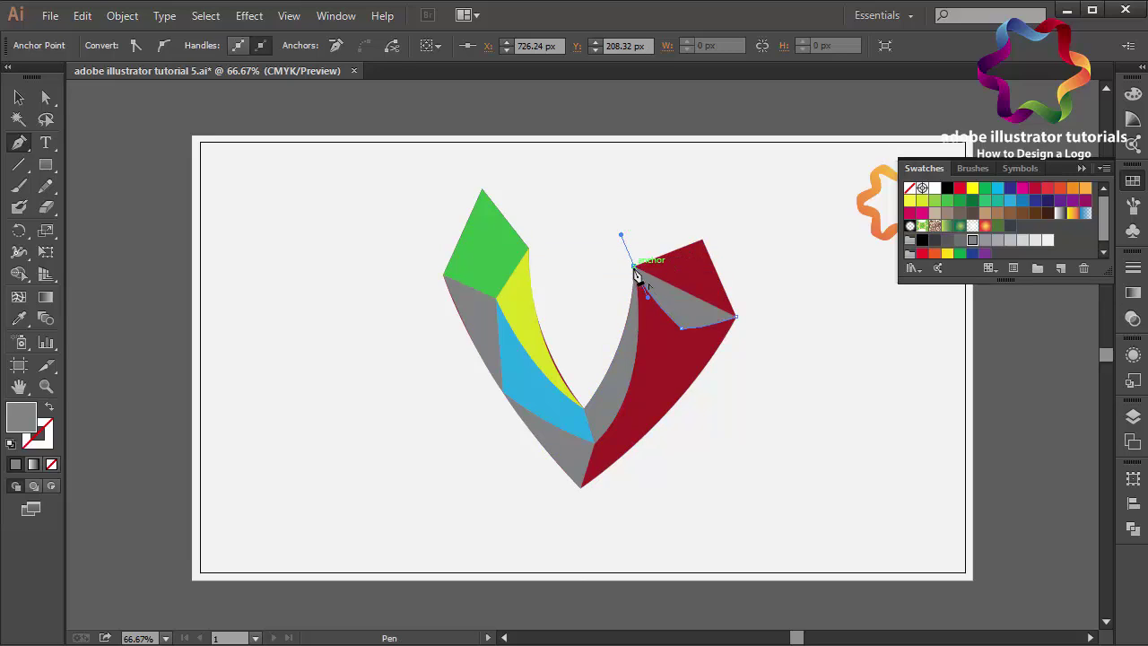
pyautogui.click(701, 240)
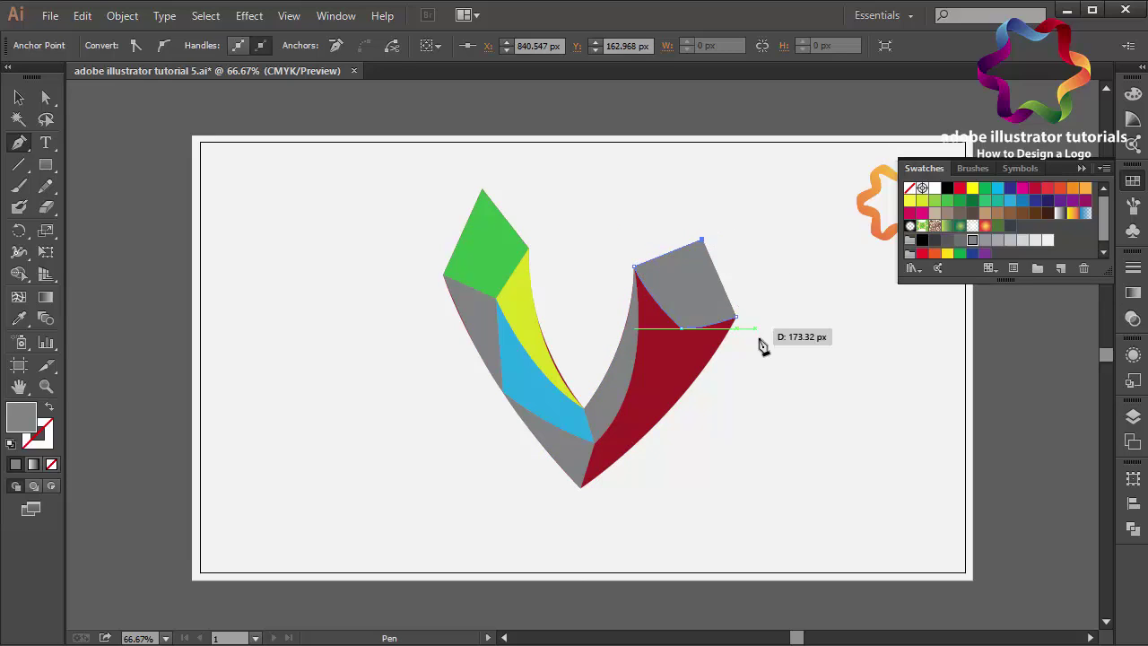
pyautogui.click(736, 317)
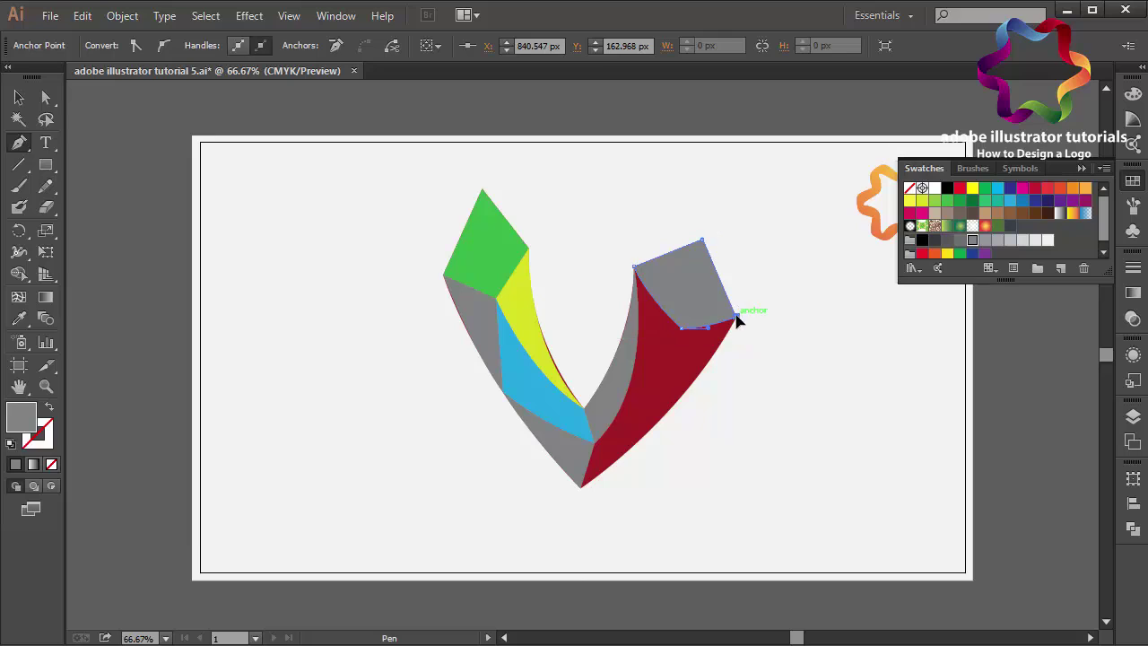
# Draw a curved facet along the right arm's outer edge, from the V's bottom point to the outer corner and back to the blue facet's lower corner
pyautogui.click(581, 492)
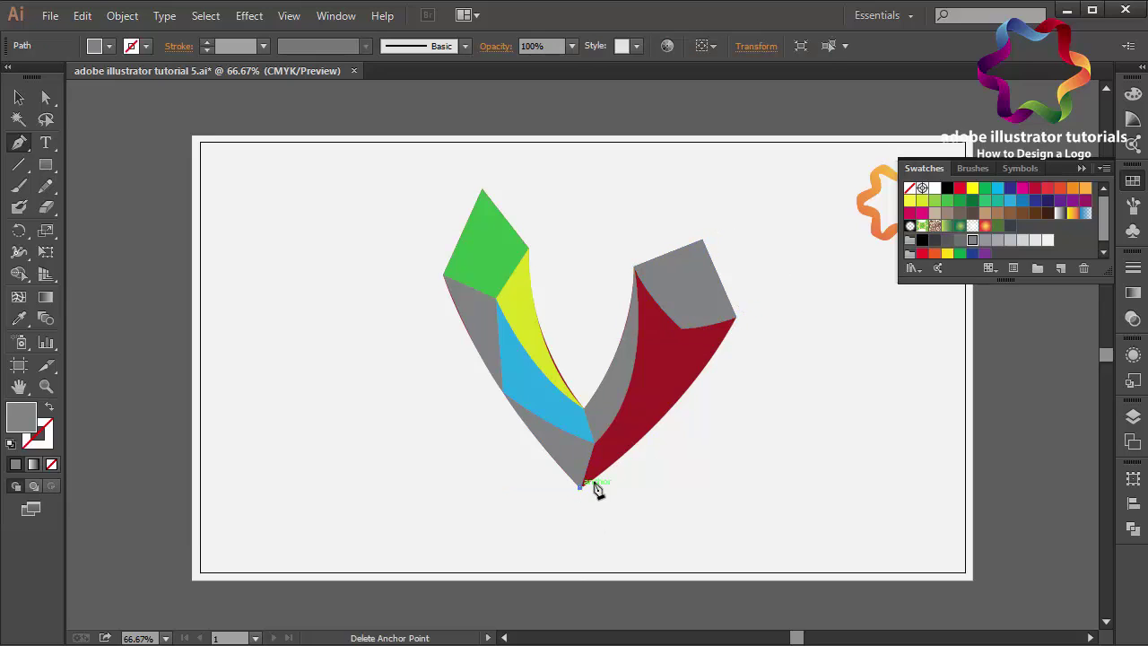
pyautogui.moveTo(737, 320); pyautogui.dragTo(790, 214)
pyautogui.click(738, 319)
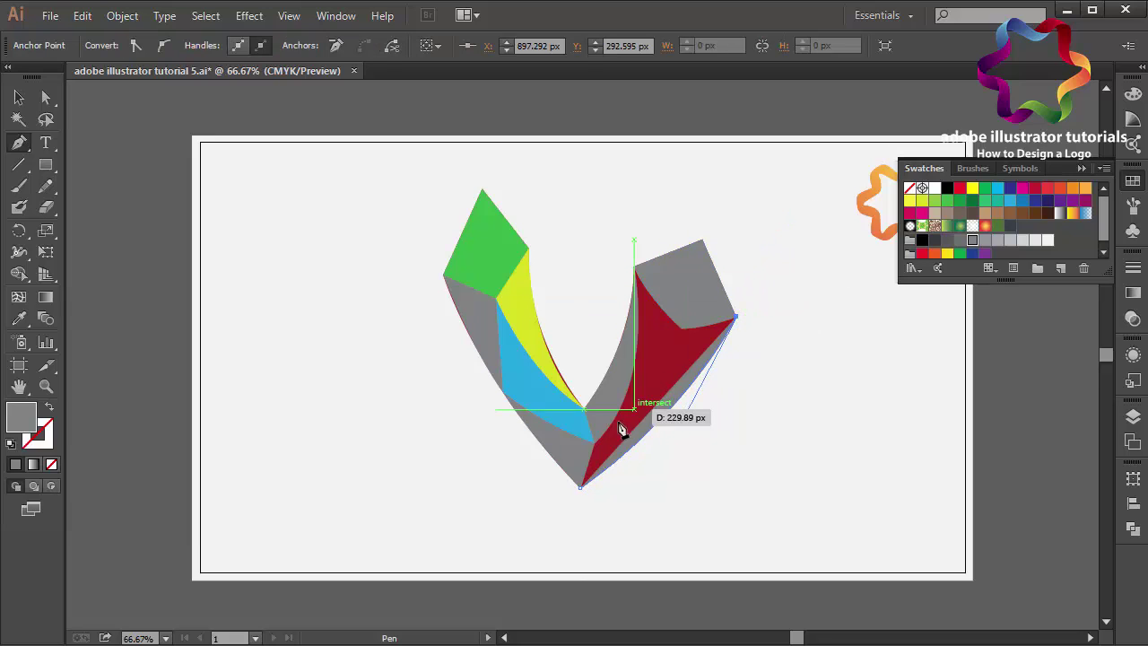
pyautogui.moveTo(596, 442); pyautogui.dragTo(517, 470)
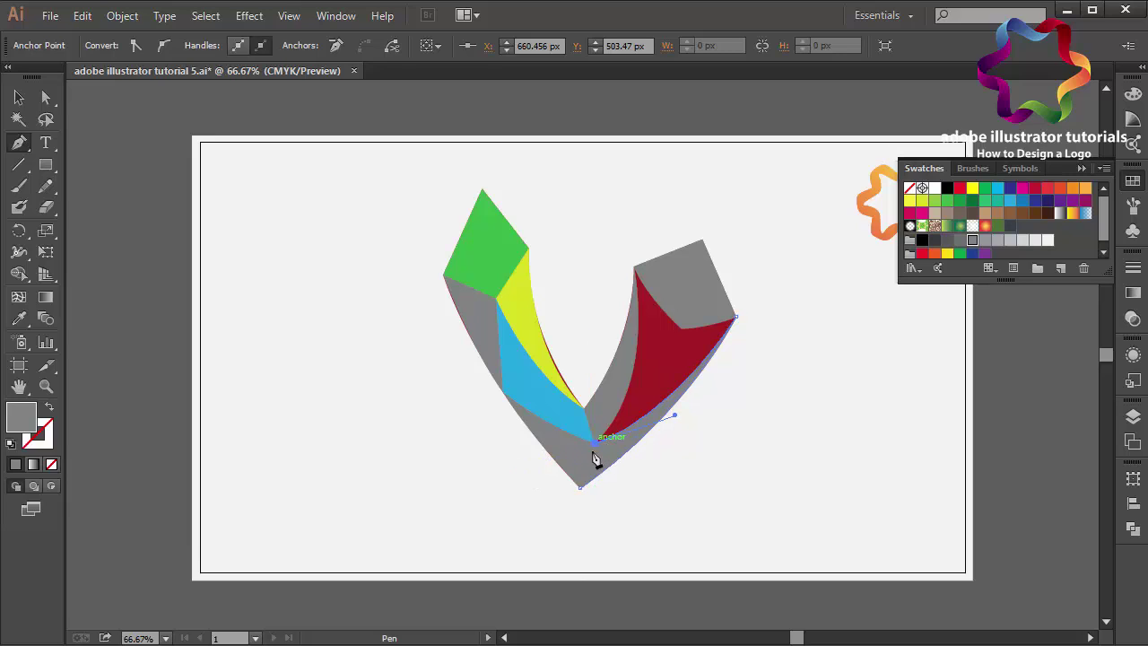
pyautogui.moveTo(593, 456); pyautogui.dragTo(581, 489)
# Draw a curved facet beside the right arm's inner-edge facet, joining the tip facet's inner point, the upper inner corner and the blue facet's lower corner
pyautogui.moveTo(684, 335); pyautogui.dragTo(625, 231)
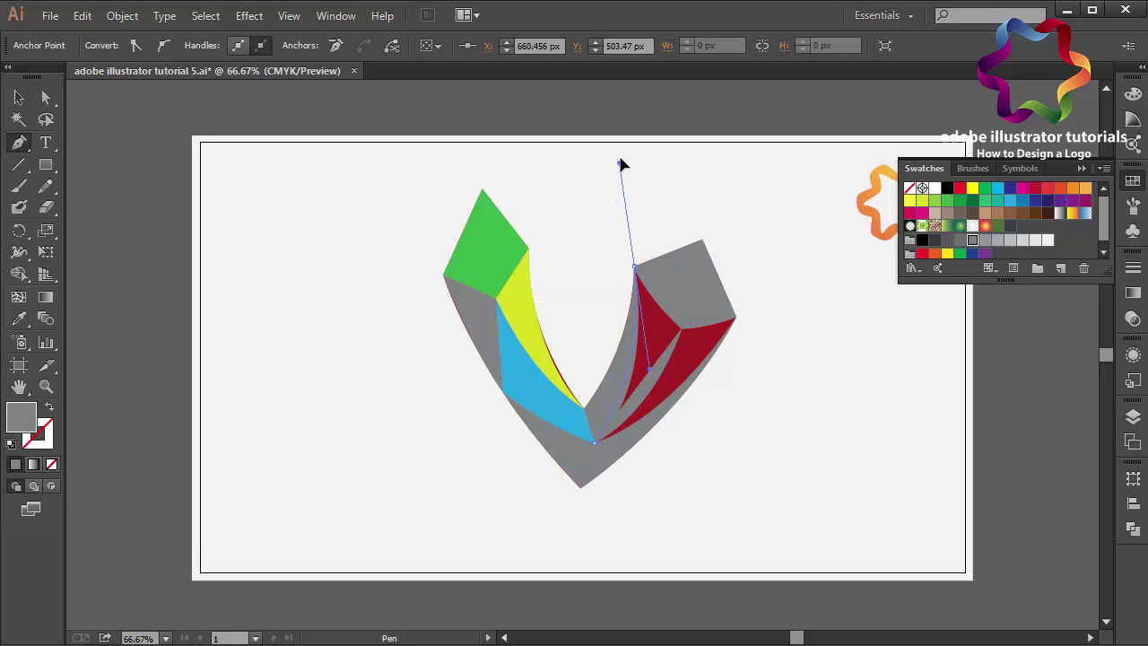
pyautogui.click(637, 268)
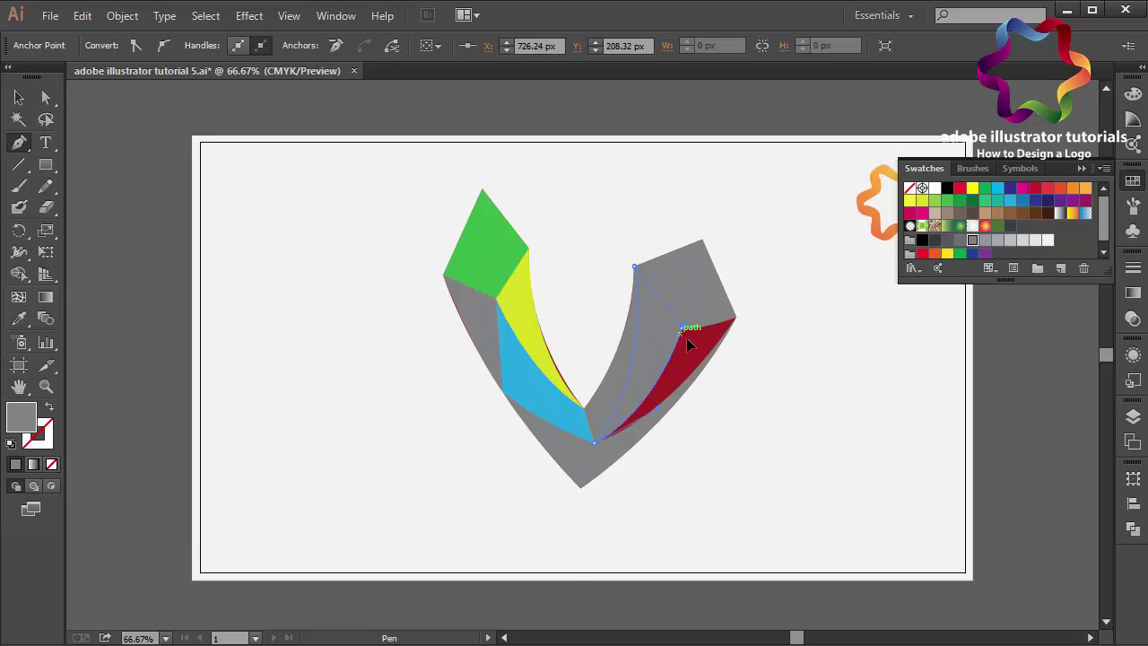
pyautogui.click(700, 344)
# Draw the last facet to fill the remaining red area of the right arm, following the neighboring curves, and deselect the artwork
pyautogui.click(735, 321)
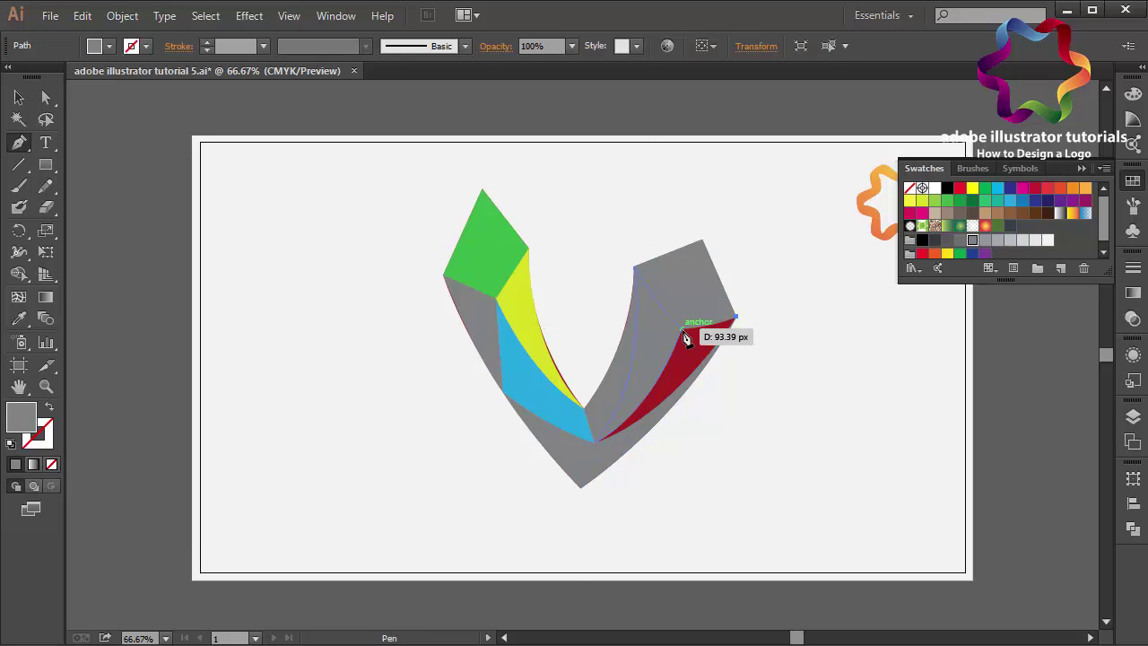
pyautogui.click(684, 330)
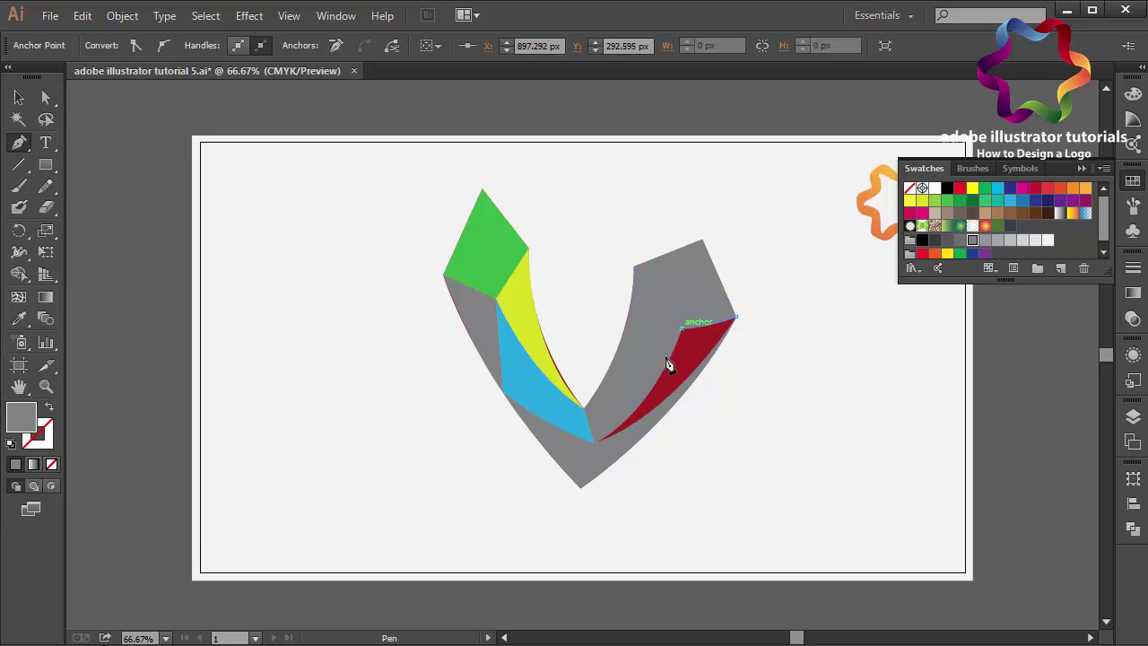
pyautogui.click(599, 442)
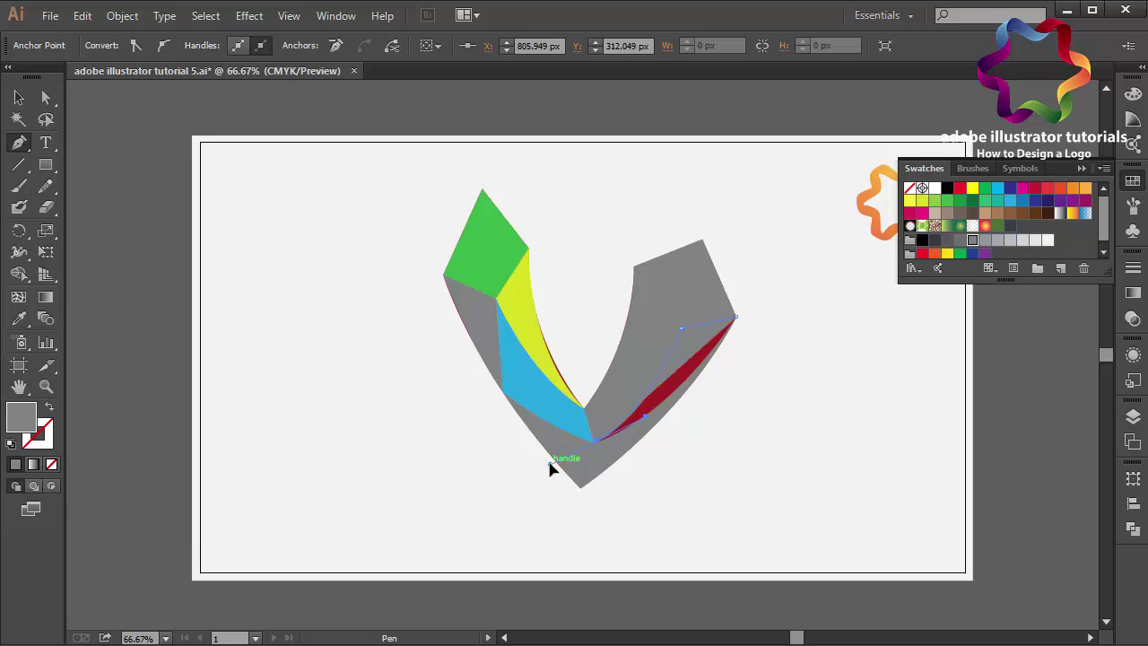
pyautogui.click(598, 440)
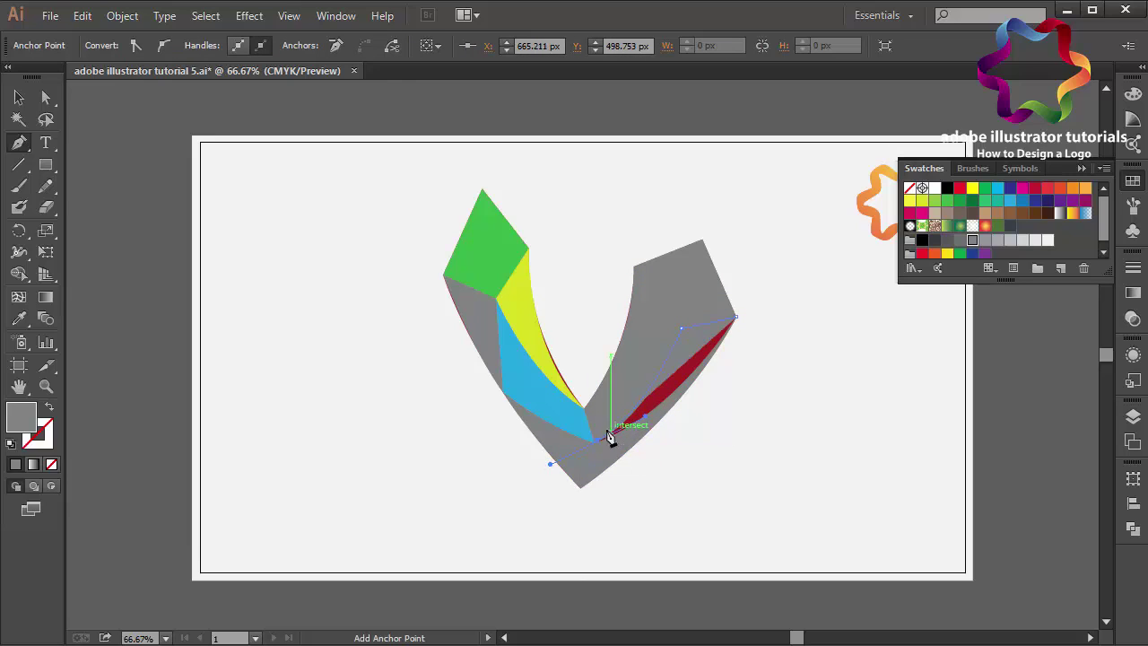
pyautogui.click(736, 317)
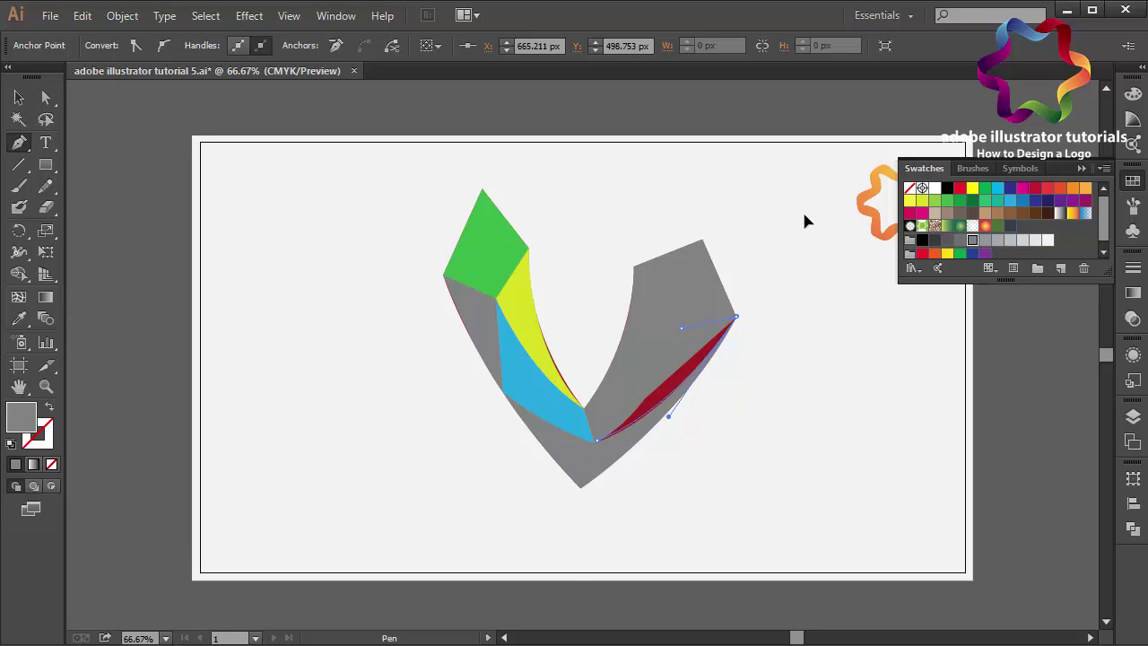
pyautogui.press('v')
pyautogui.hotkey('ctrl', 'shift', '[')
pyautogui.click(308, 198)
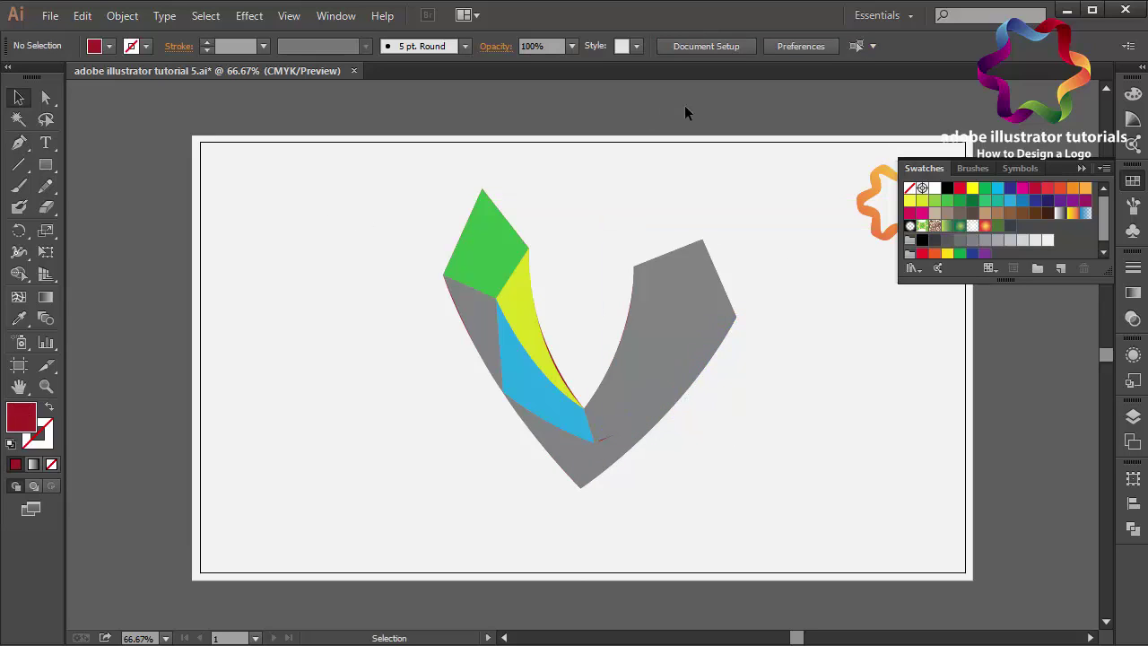
pyautogui.moveTo(684, 144); pyautogui.dragTo(528, 436)
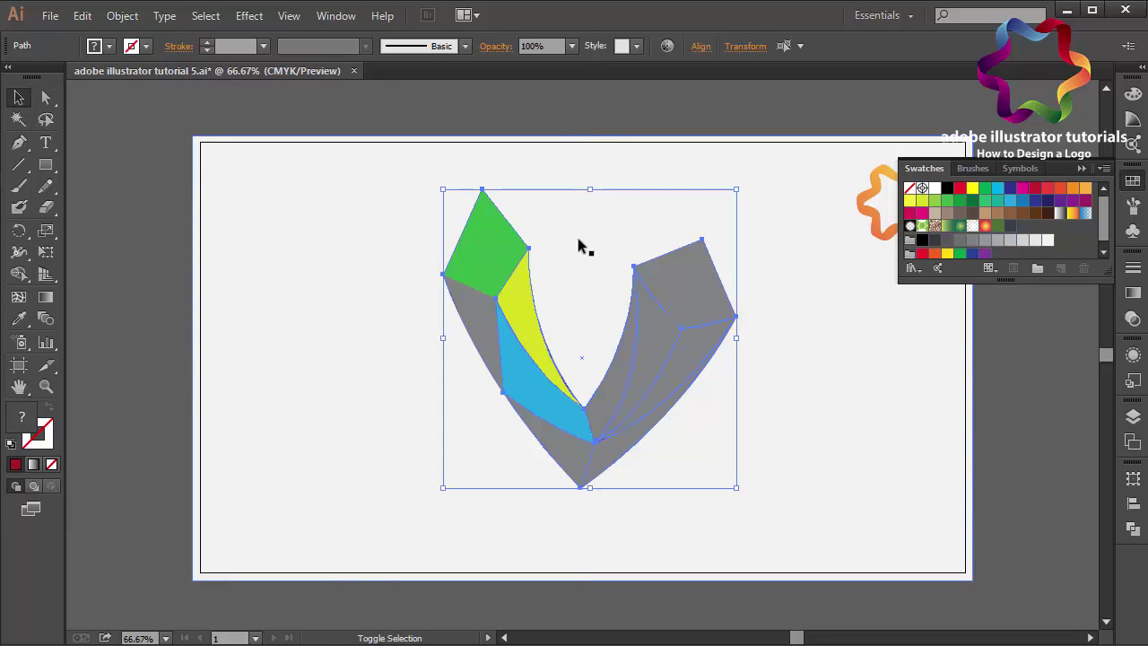
pyautogui.click(524, 325)
pyautogui.click(567, 135)
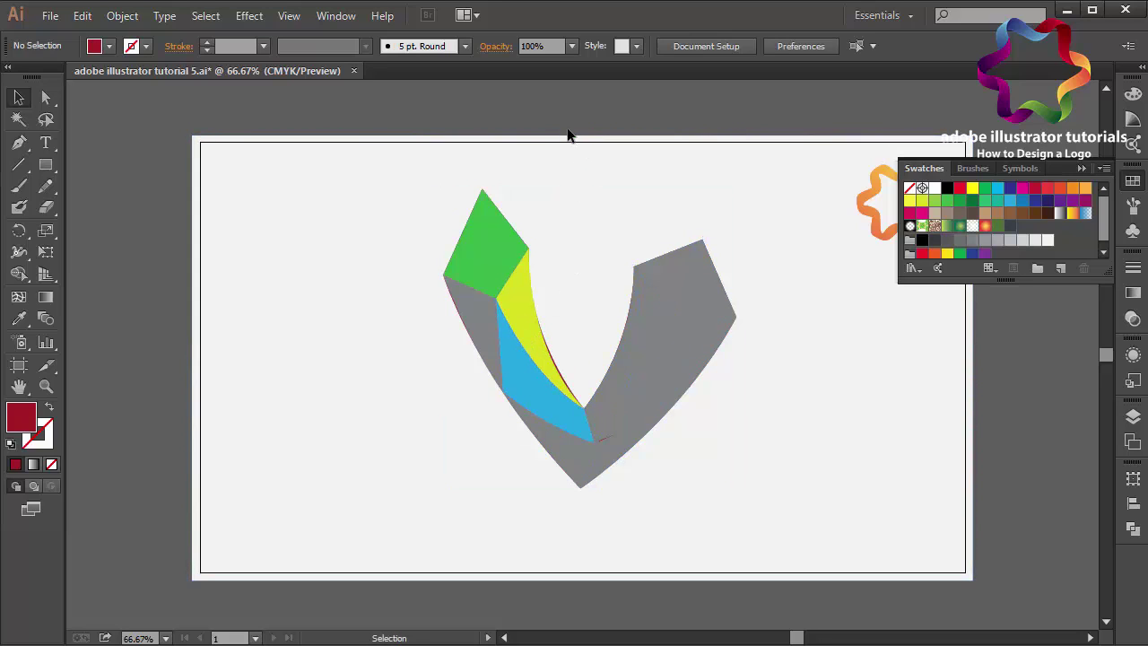
# Delete the dark red base V after moving the yellow-green facet aside, and return that facet to its place on the left arm
pyautogui.click(525, 325)
pyautogui.moveTo(532, 321); pyautogui.dragTo(568, 239)
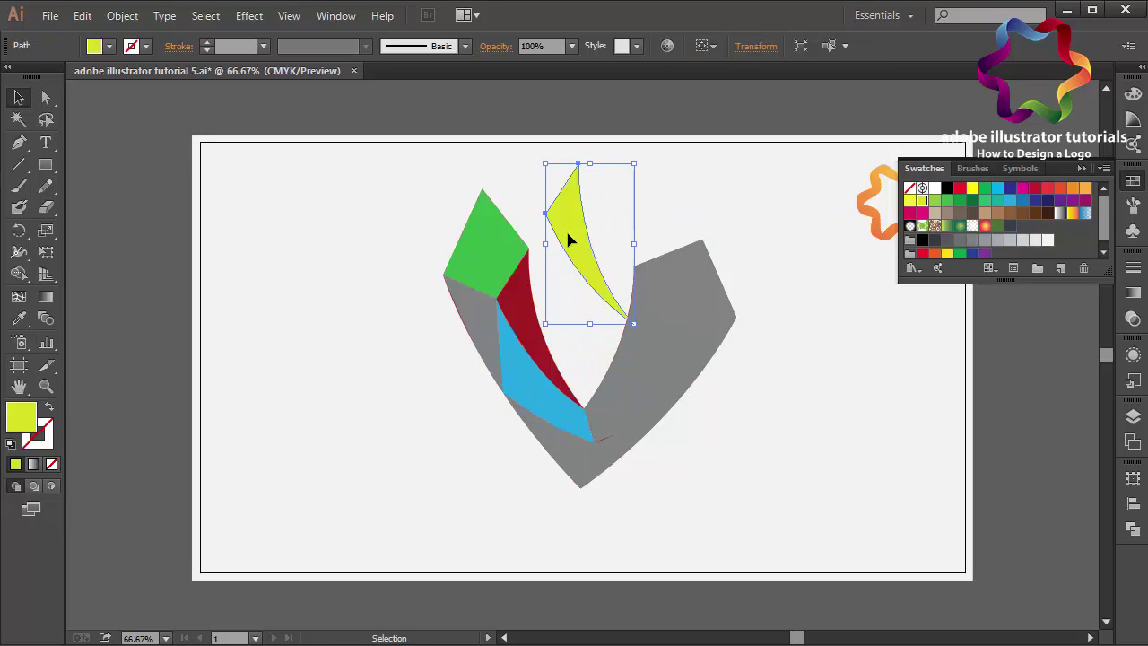
pyautogui.click(516, 300)
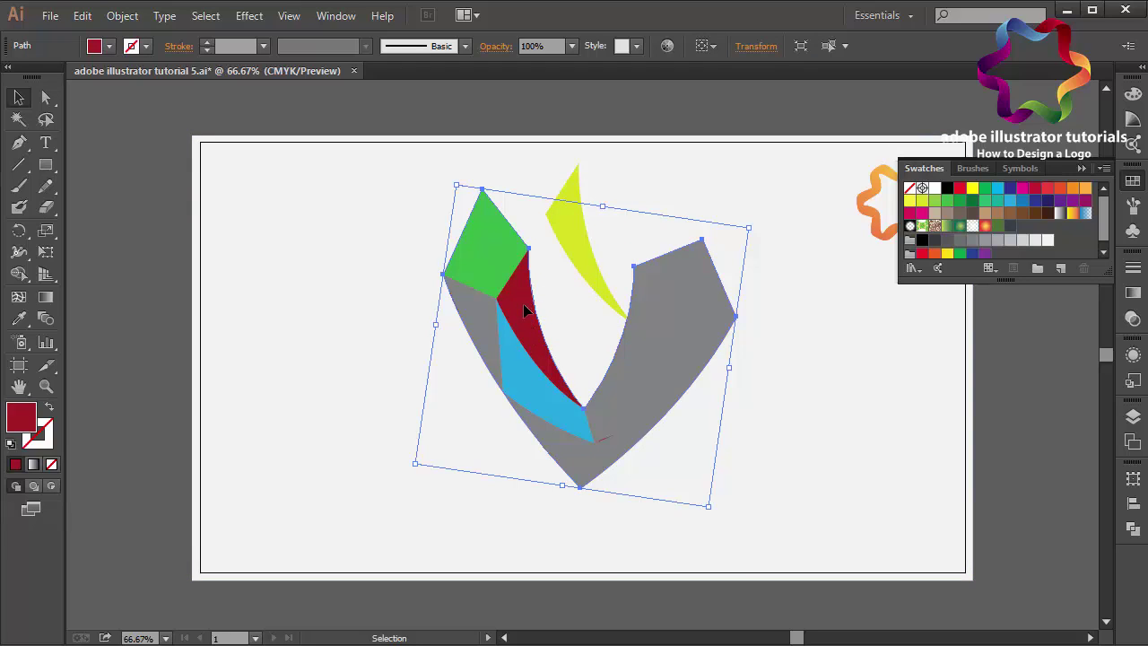
pyautogui.press('Delete')
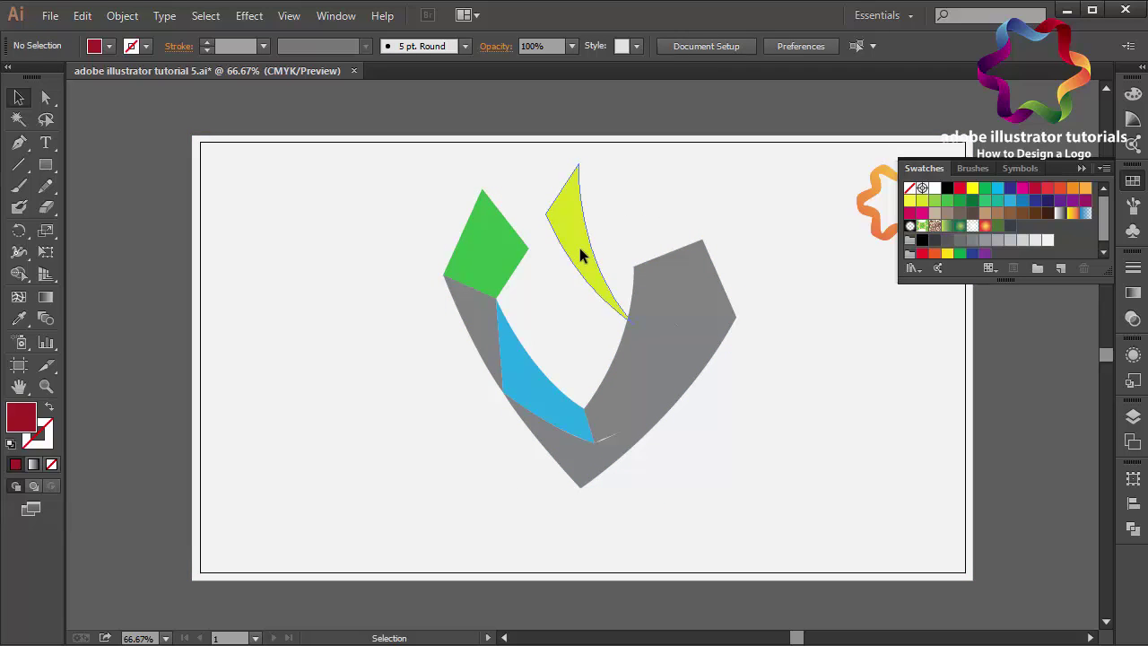
pyautogui.moveTo(579, 254); pyautogui.dragTo(532, 330)
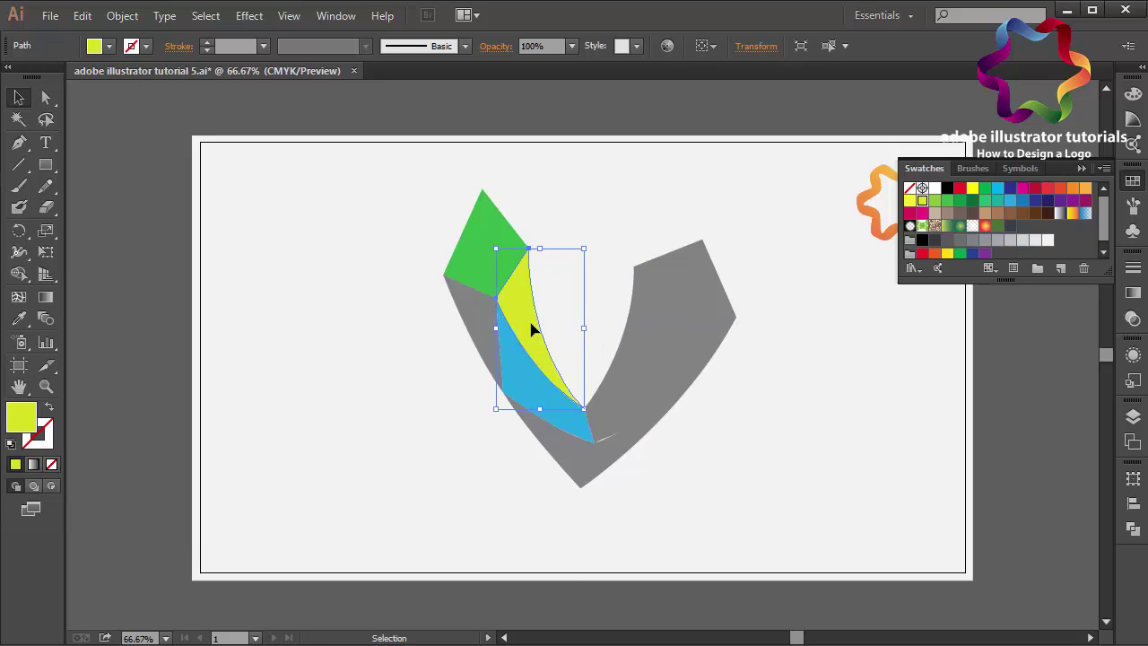
pyautogui.click(617, 99)
# Snap the lower anchor of the right arm's last facet onto the blue facet's lower corner with Direct Selection to close the gap
pyautogui.click(642, 408)
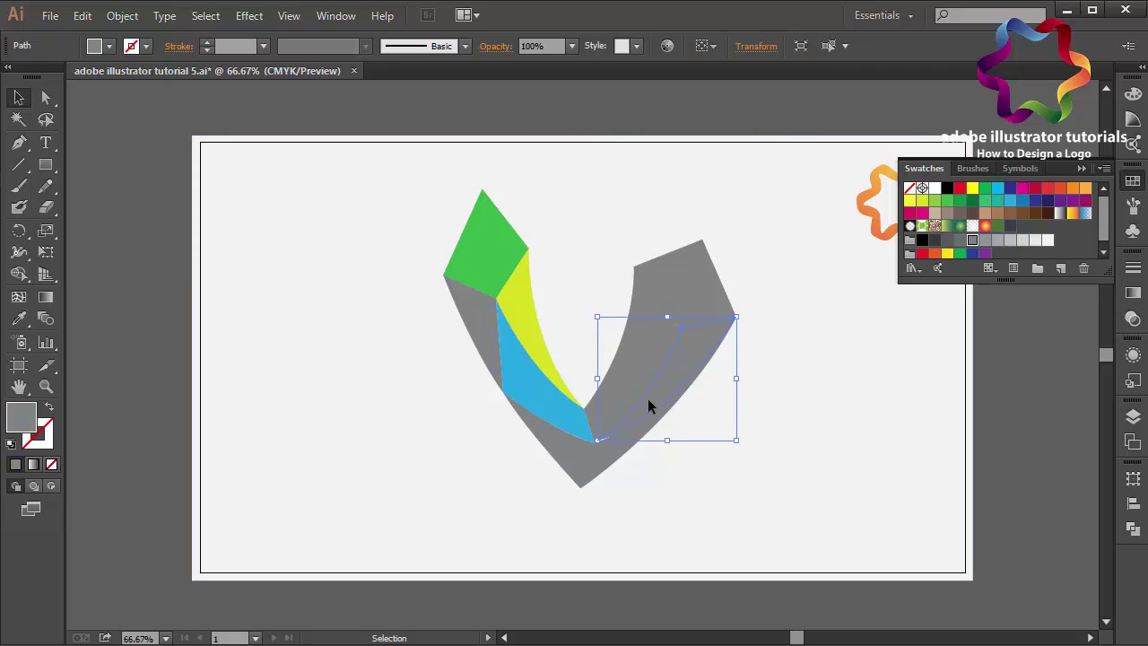
pyautogui.hotkey('ctrl', '+')
pyautogui.hotkey('ctrl', '+')
pyautogui.hotkey('ctrl', '+')
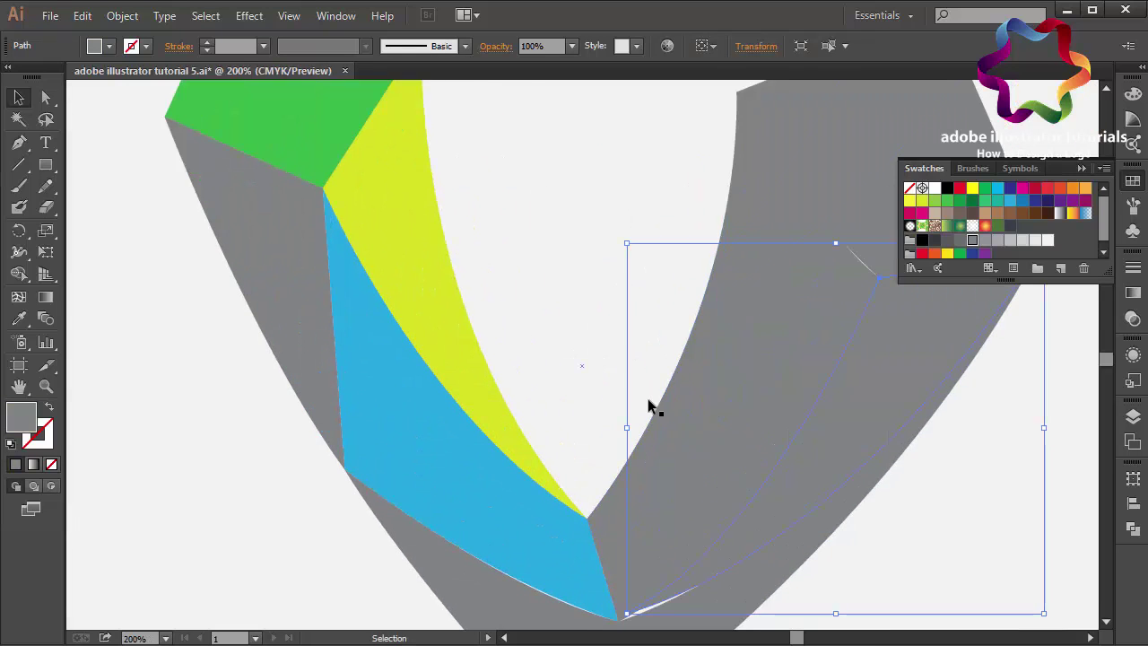
pyautogui.scroll(-6, 648, 405)
pyautogui.scroll(3, 647, 404)
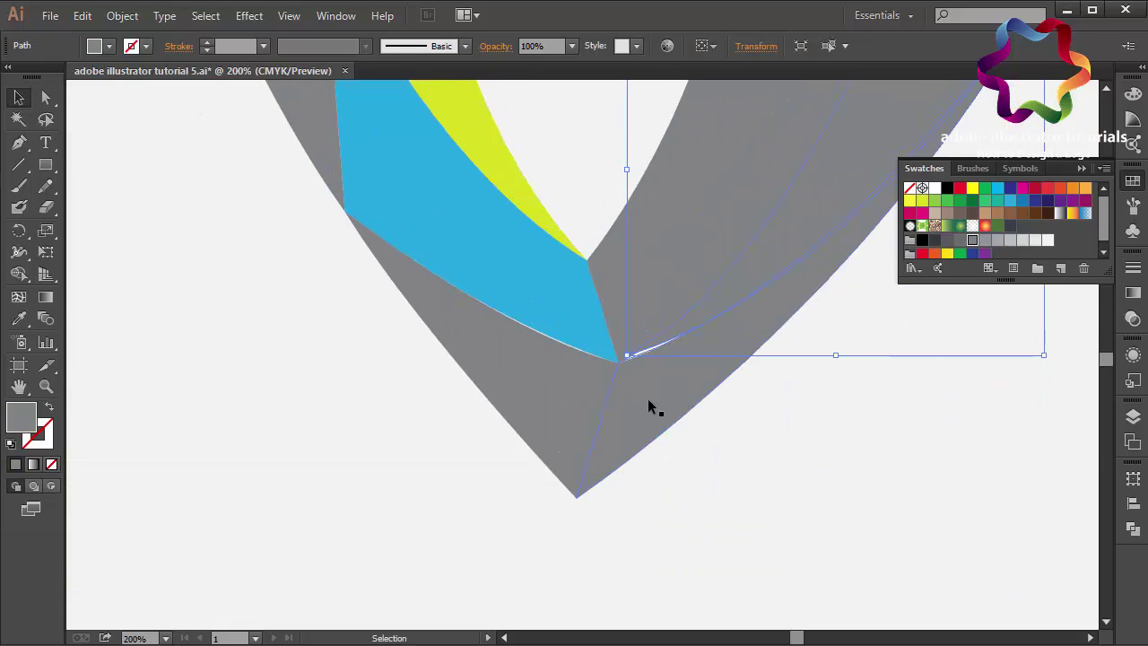
pyautogui.click(45, 96)
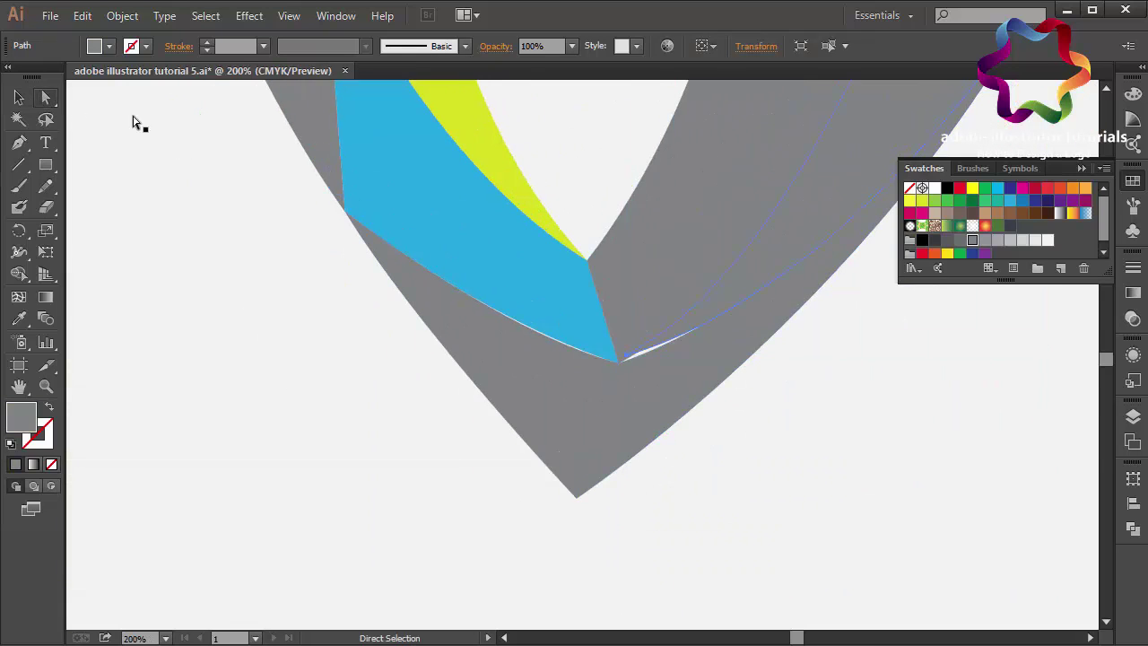
pyautogui.click(627, 360)
pyautogui.moveTo(626, 361); pyautogui.dragTo(619, 366)
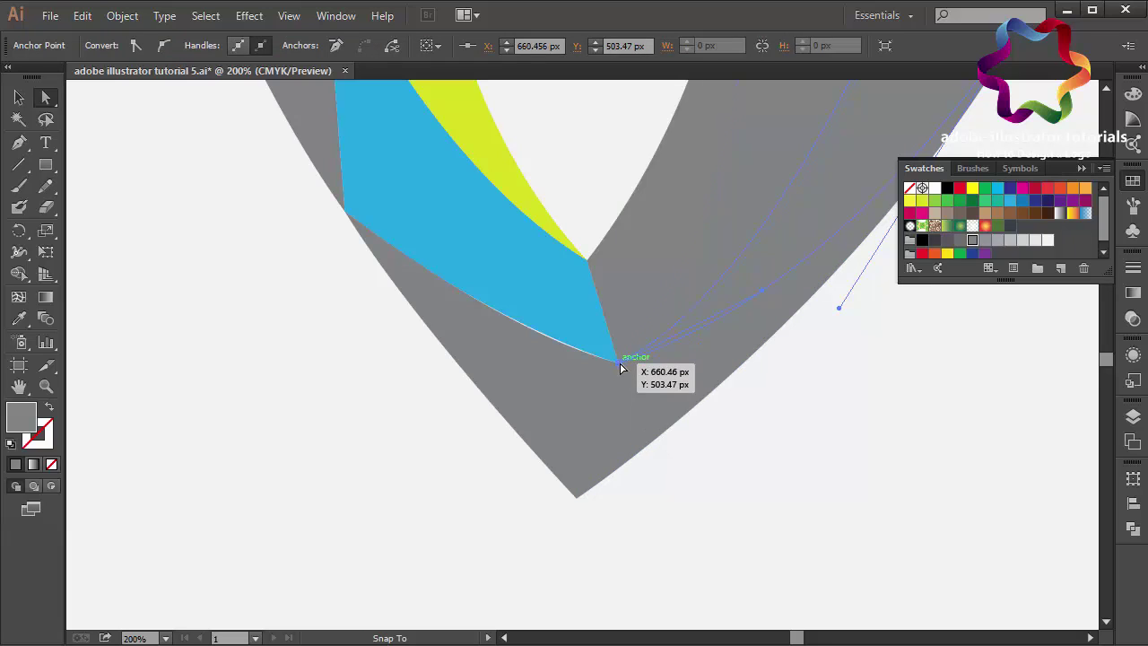
# Adjust the direction handle of the left arm's bottom facet at the blue facet's lower corner so both edges meet without a gap
pyautogui.click(627, 375)
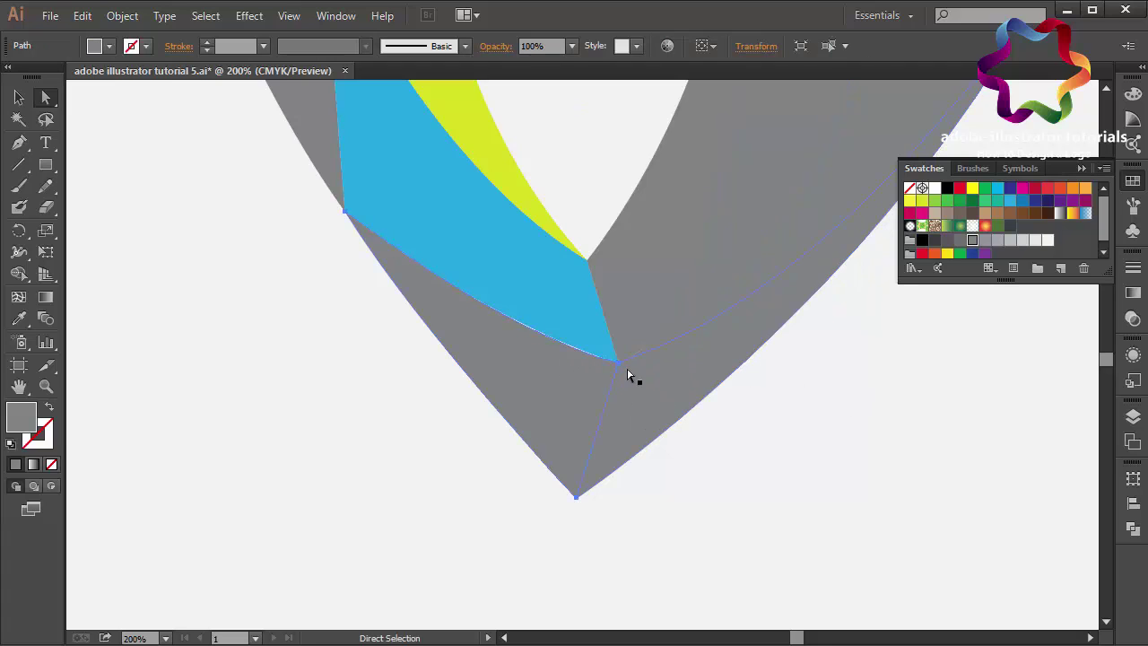
pyautogui.click(619, 367)
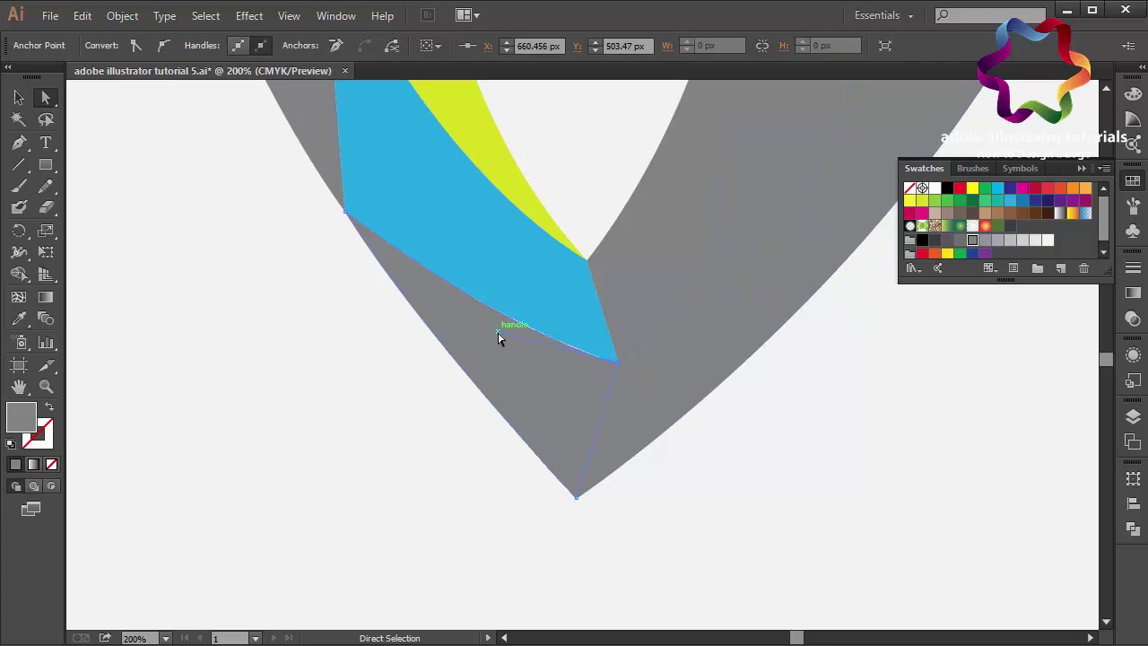
pyautogui.moveTo(498, 333); pyautogui.dragTo(500, 329)
pyautogui.click(345, 364)
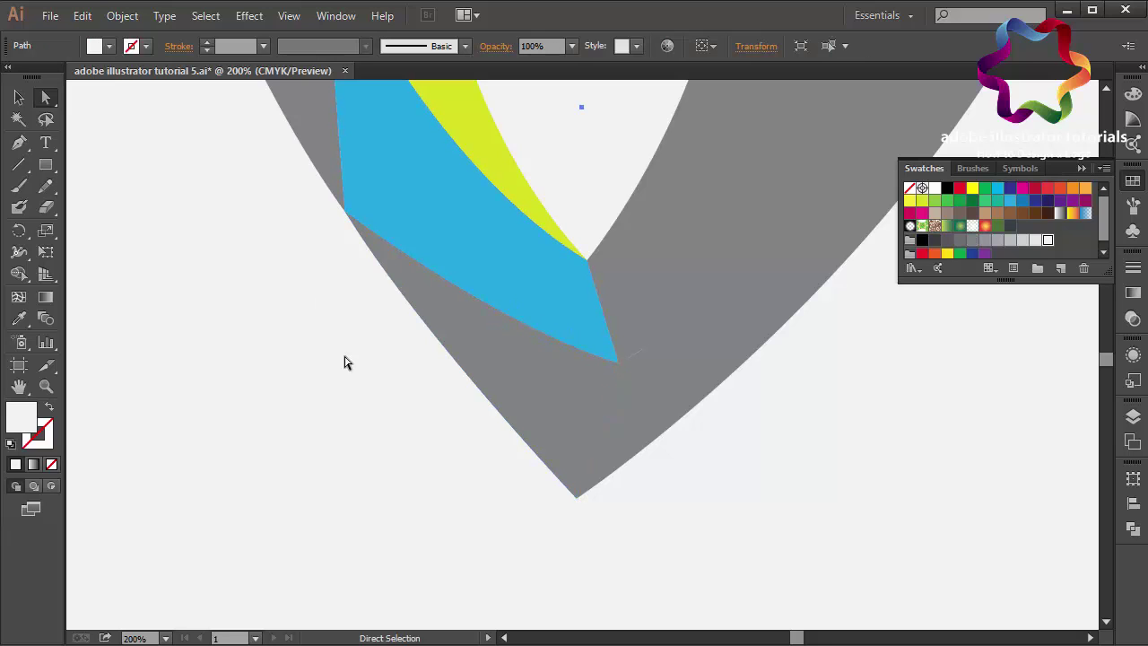
pyautogui.click(552, 366)
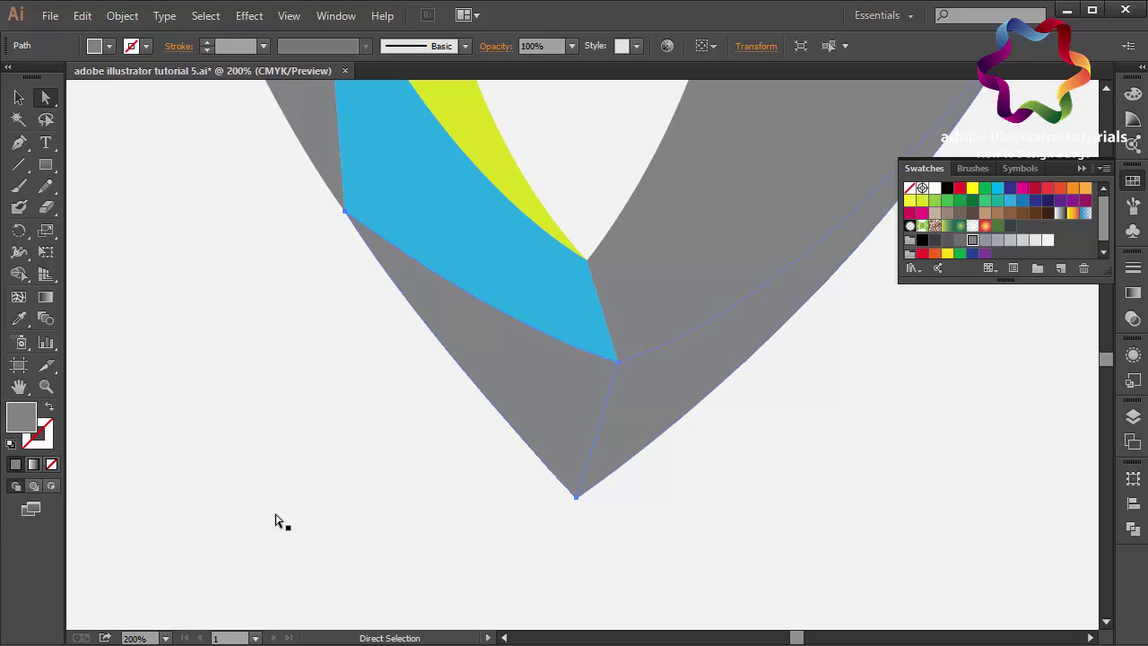
pyautogui.click(196, 518)
# Fill the green tip facet of the left arm with the medium blue swatch
pyautogui.hotkey('ctrl', '-')
pyautogui.hotkey('ctrl', '-')
pyautogui.hotkey('ctrl', '-')
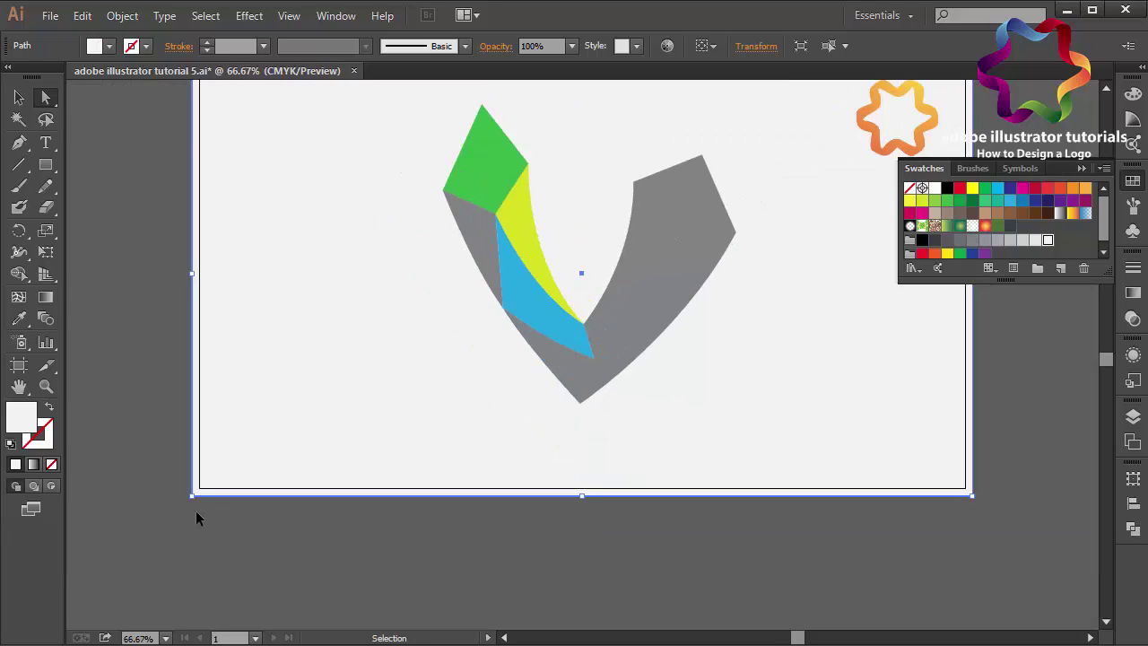
pyautogui.scroll(4, 296, 408)
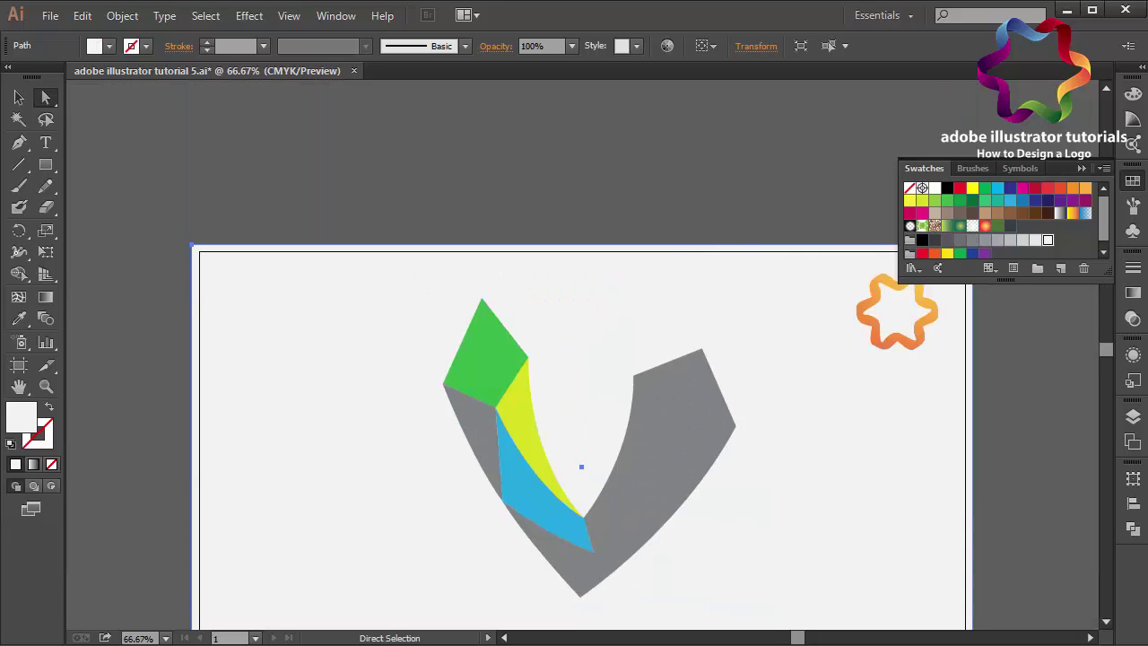
pyautogui.click(18, 98)
pyautogui.click(476, 364)
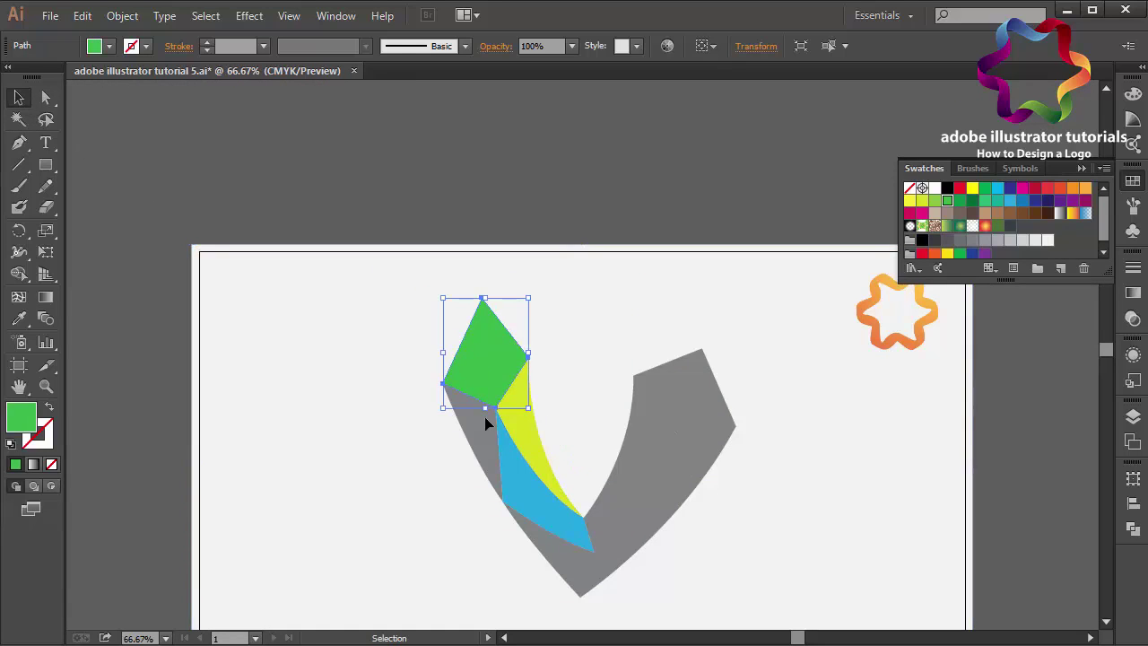
pyautogui.click(997, 203)
pyautogui.click(1008, 203)
# Select all facets of the V and fill them with a light sky blue of about #5ECCF5
pyautogui.moveTo(431, 148); pyautogui.dragTo(743, 608)
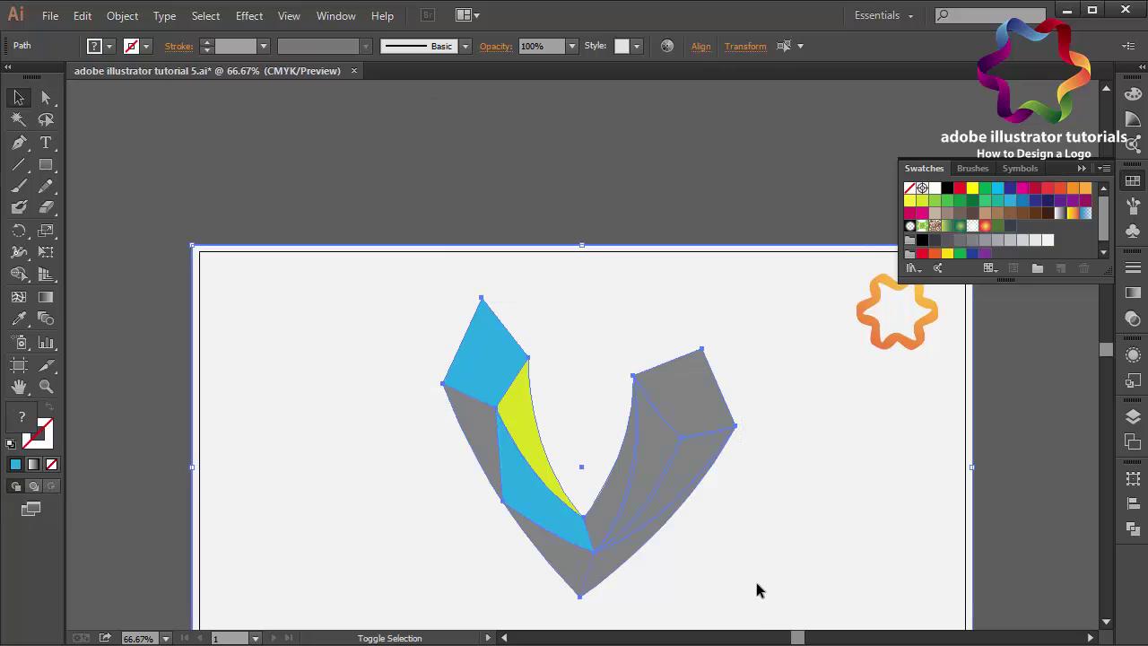
pyautogui.click(1008, 203)
pyautogui.doubleClick(15, 421)
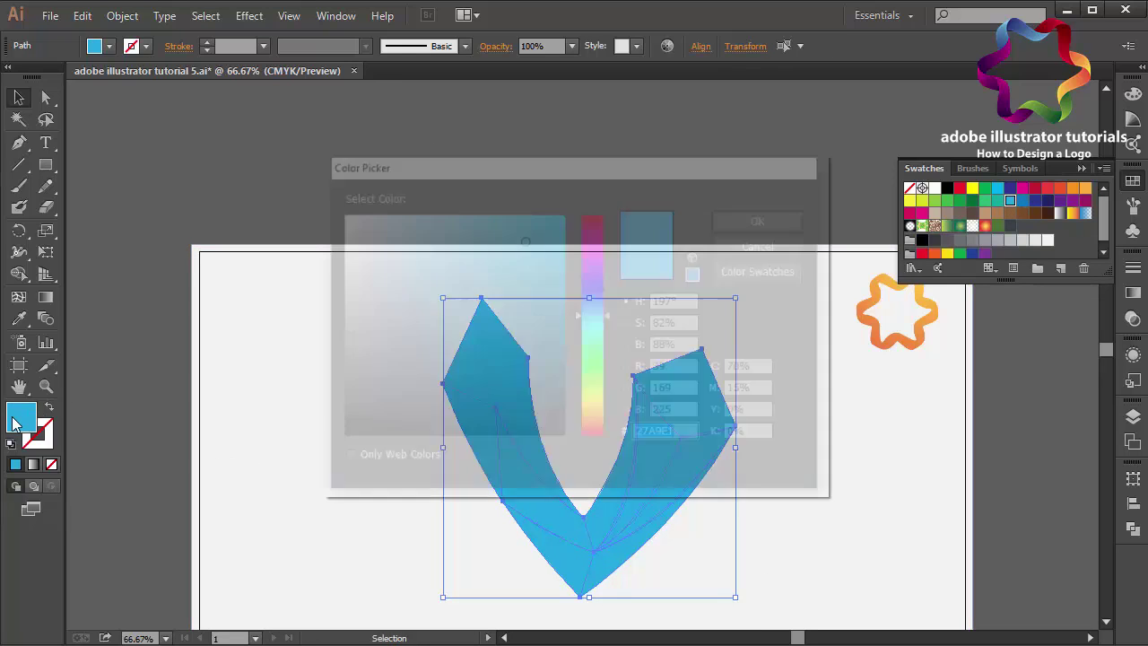
pyautogui.moveTo(507, 229); pyautogui.dragTo(494, 209)
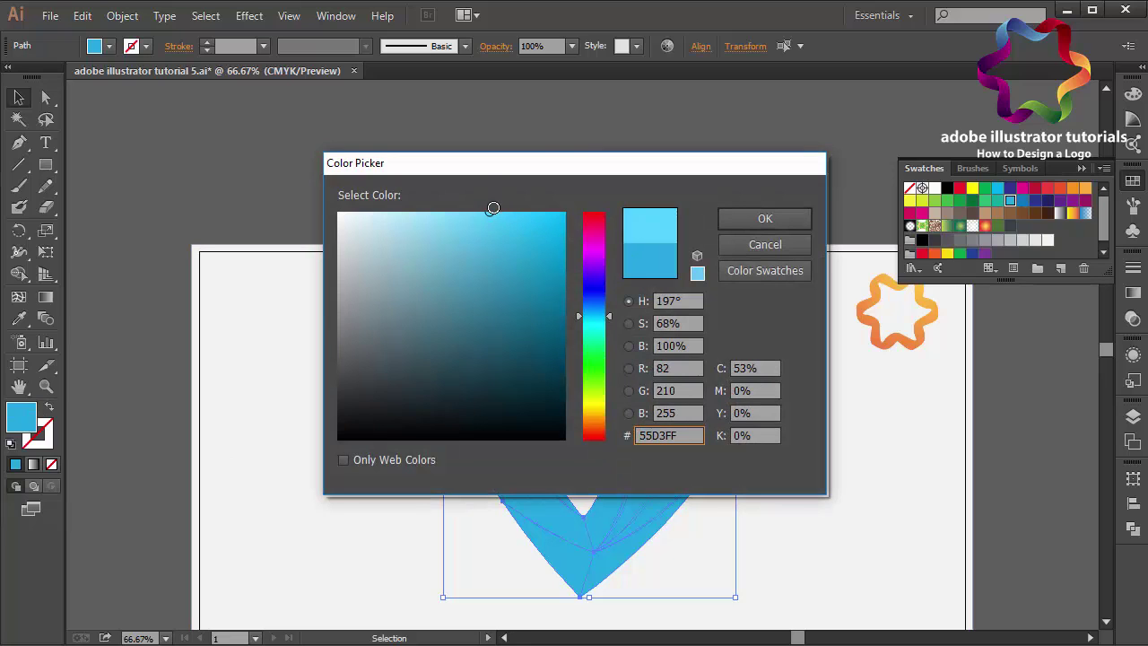
pyautogui.click(781, 219)
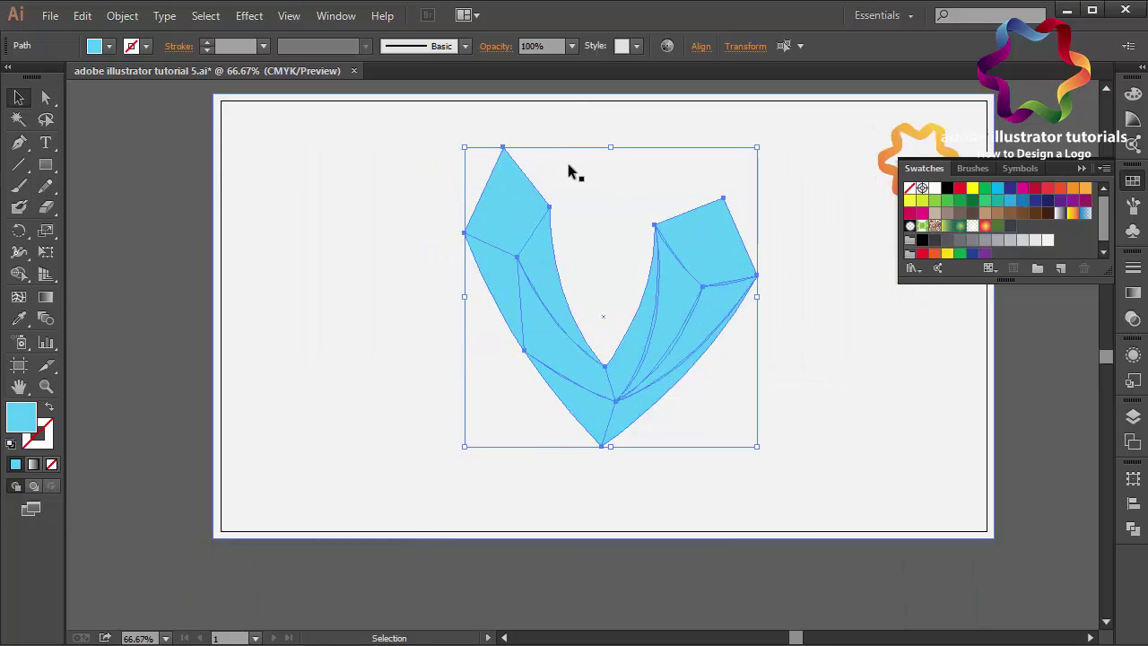
# Fill the left arm's inner-edge facet with the medium blue swatch and its outer-edge facet with the C=85 M=50 Y=0 K=0 blue
pyautogui.click(548, 243)
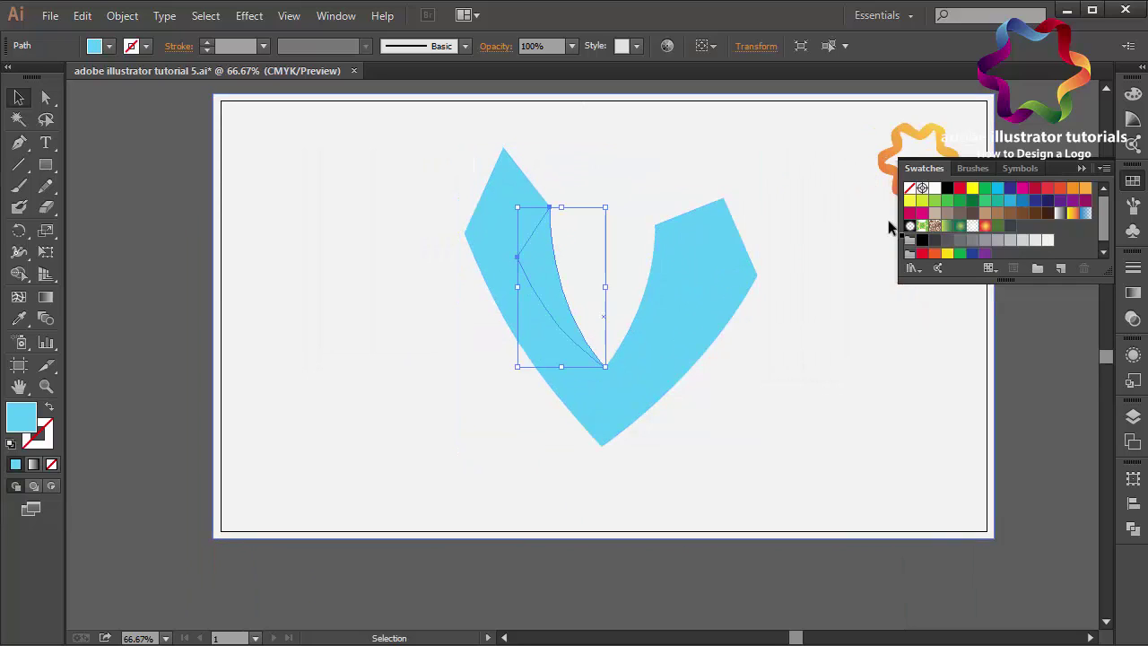
pyautogui.click(1010, 201)
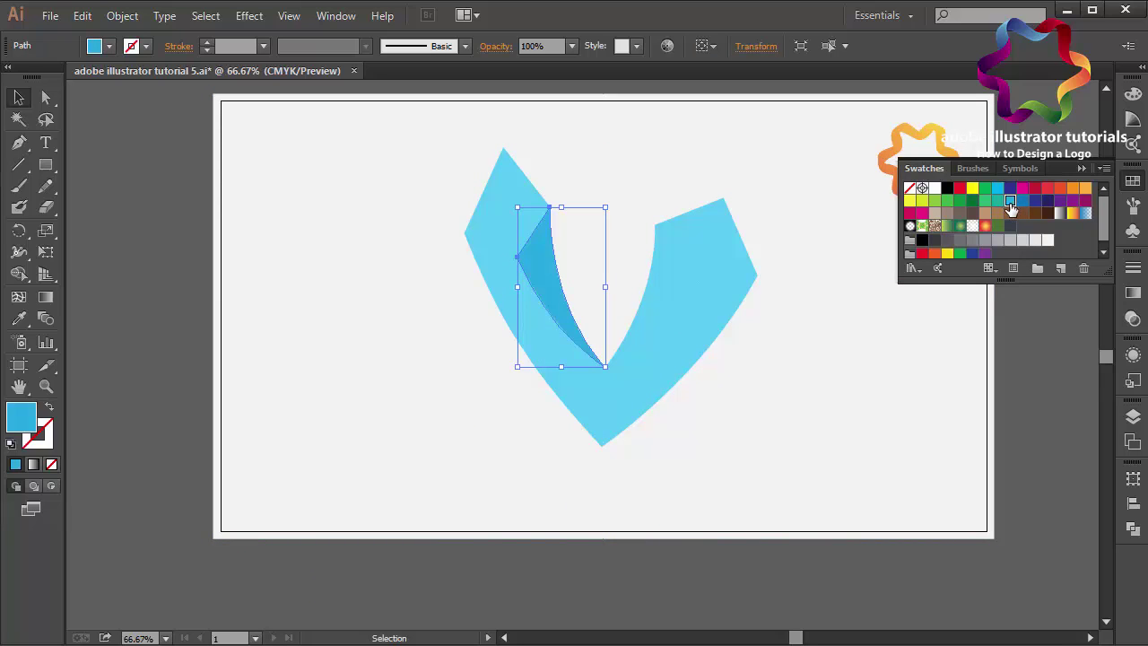
pyautogui.click(495, 282)
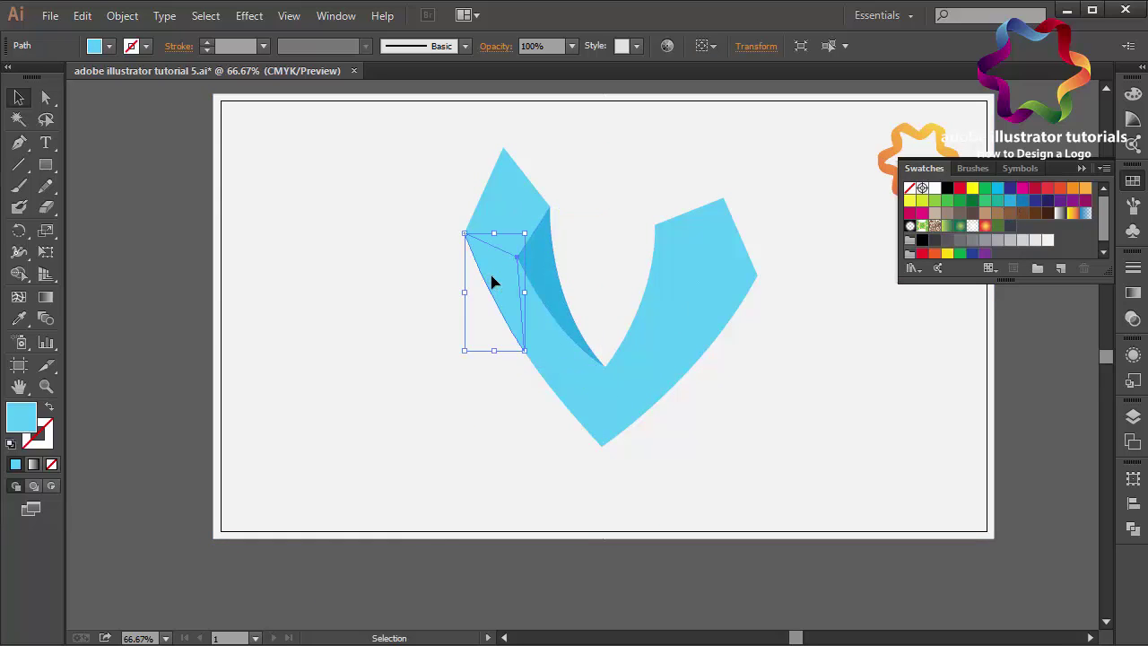
pyautogui.click(1023, 201)
pyautogui.click(1035, 201)
pyautogui.click(1023, 201)
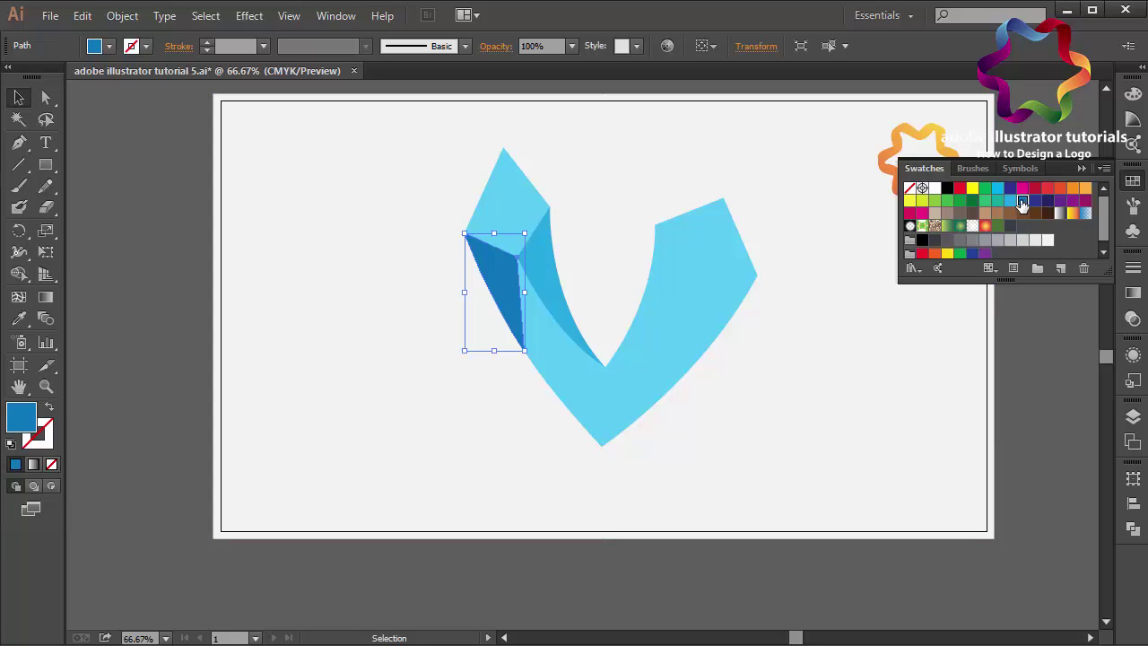
# Fill the left arm's middle facet, between the inner-edge facet and the bottom facet, with the indigo swatch
pyautogui.click(565, 352)
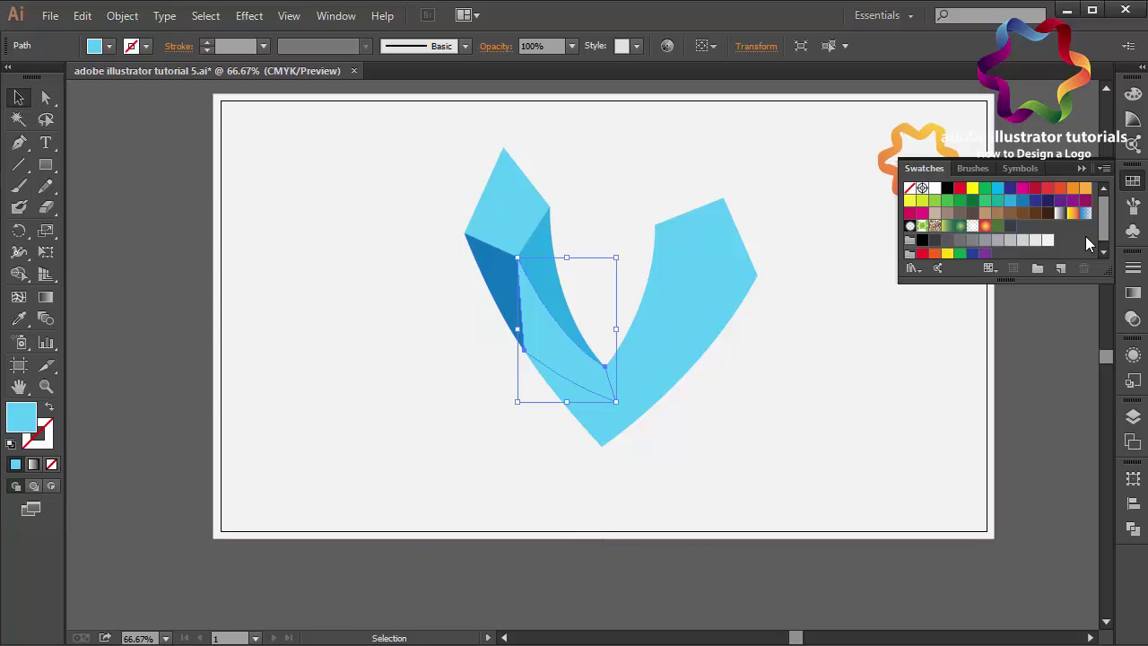
pyautogui.click(1022, 201)
pyautogui.click(1036, 203)
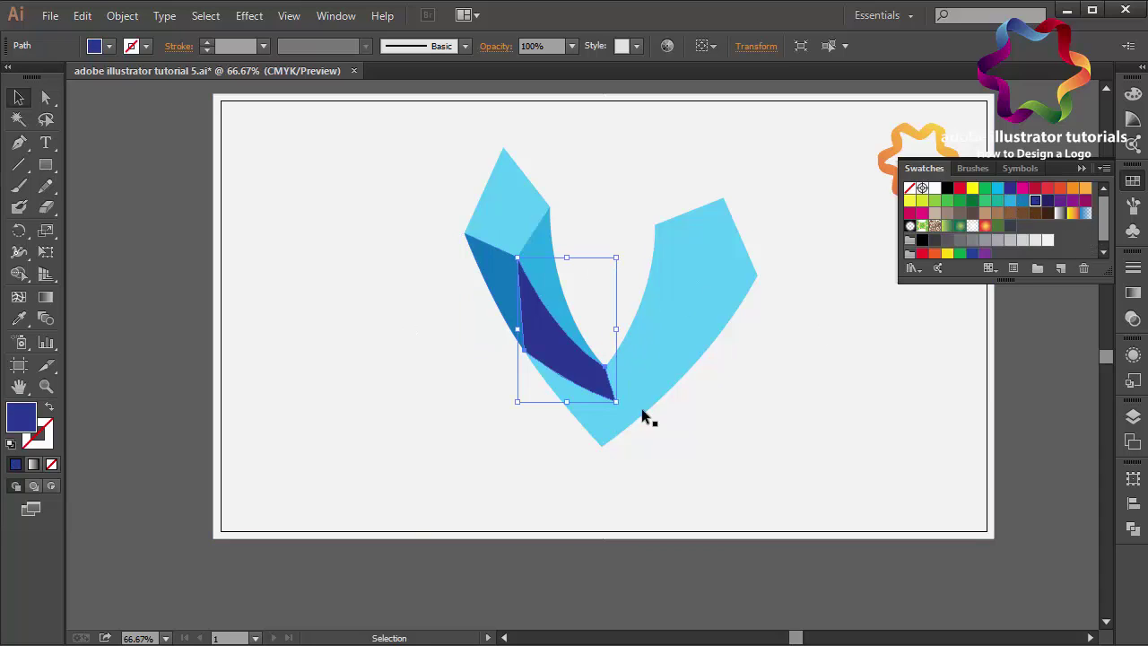
# Fill the left arm's bottom facet with the indigo swatch and darken that fill to a deeper navy purple
pyautogui.click(586, 423)
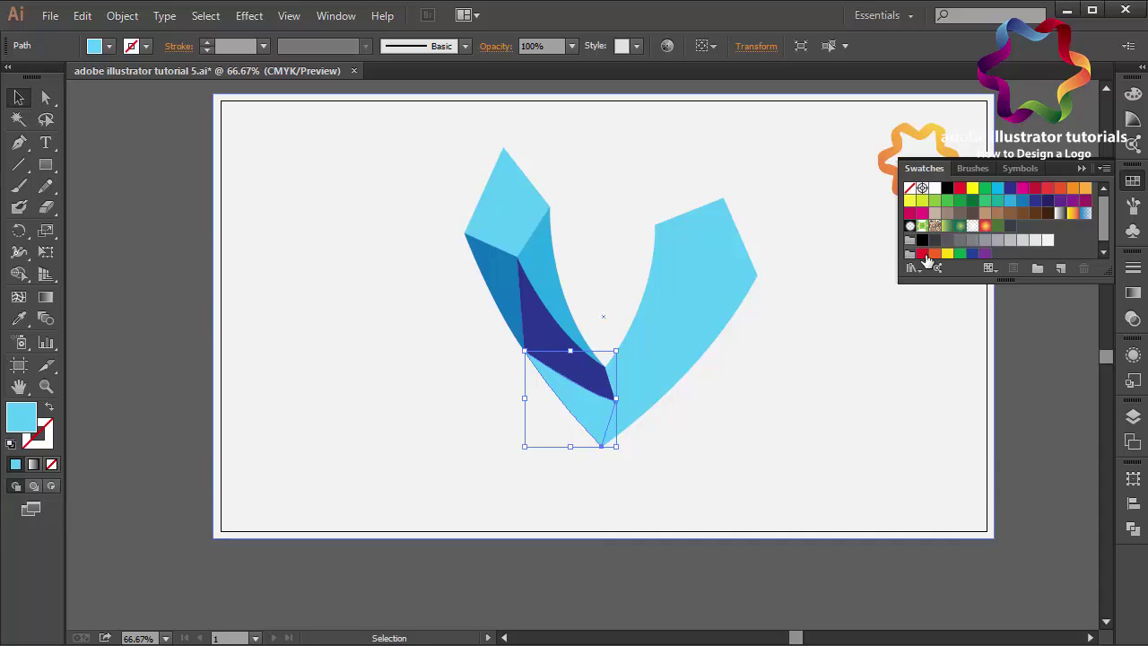
pyautogui.click(1010, 189)
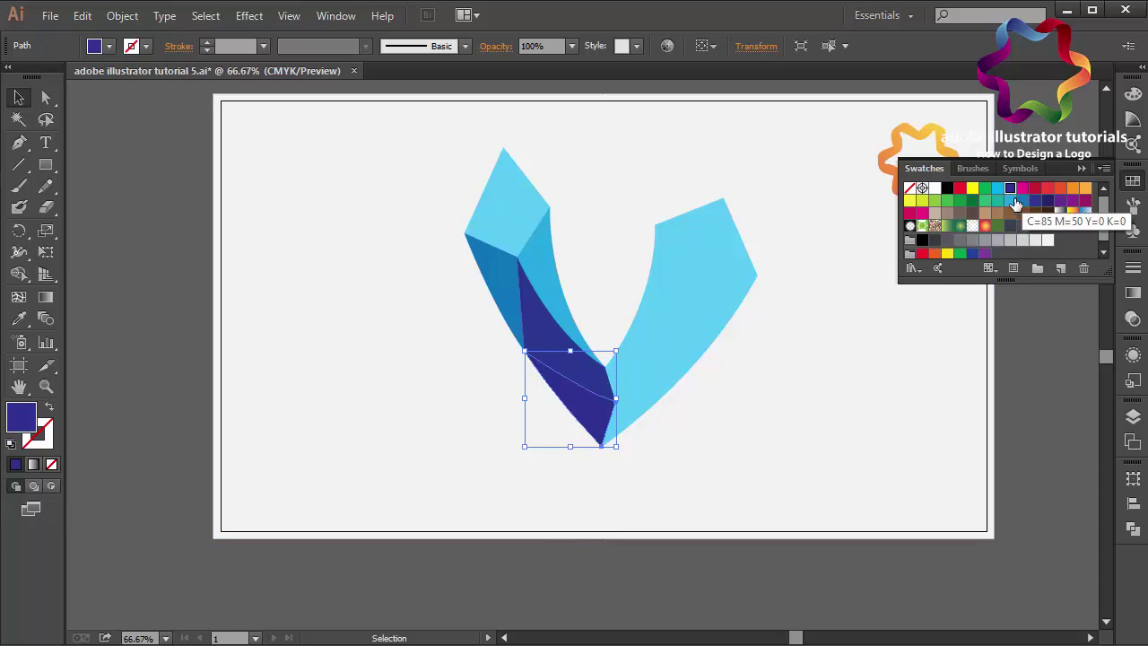
pyautogui.doubleClick(18, 422)
pyautogui.moveTo(490, 261); pyautogui.dragTo(553, 341)
pyautogui.click(763, 219)
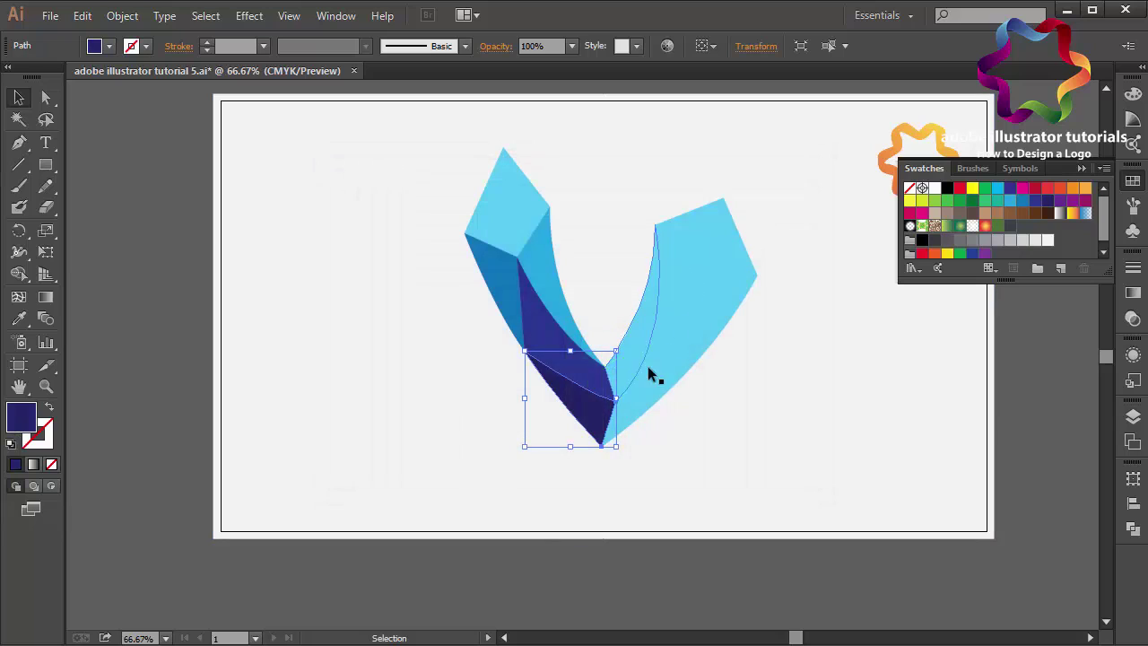
# Fill the tip facet of the right arm with the teal blue #0094C1
pyautogui.click(645, 318)
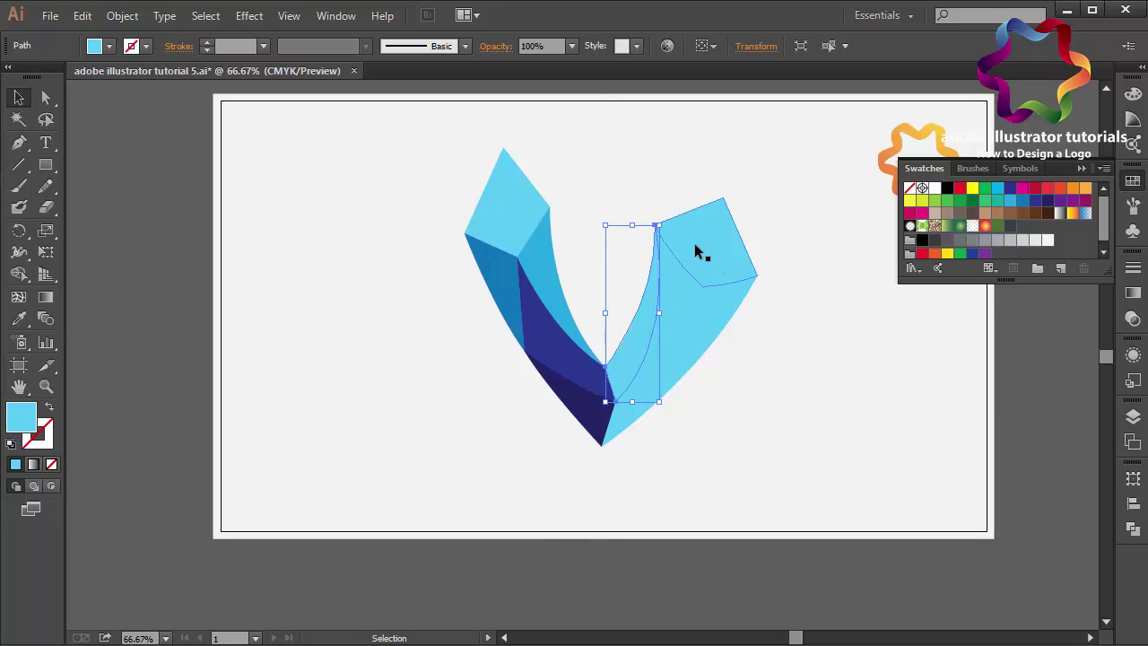
pyautogui.click(715, 254)
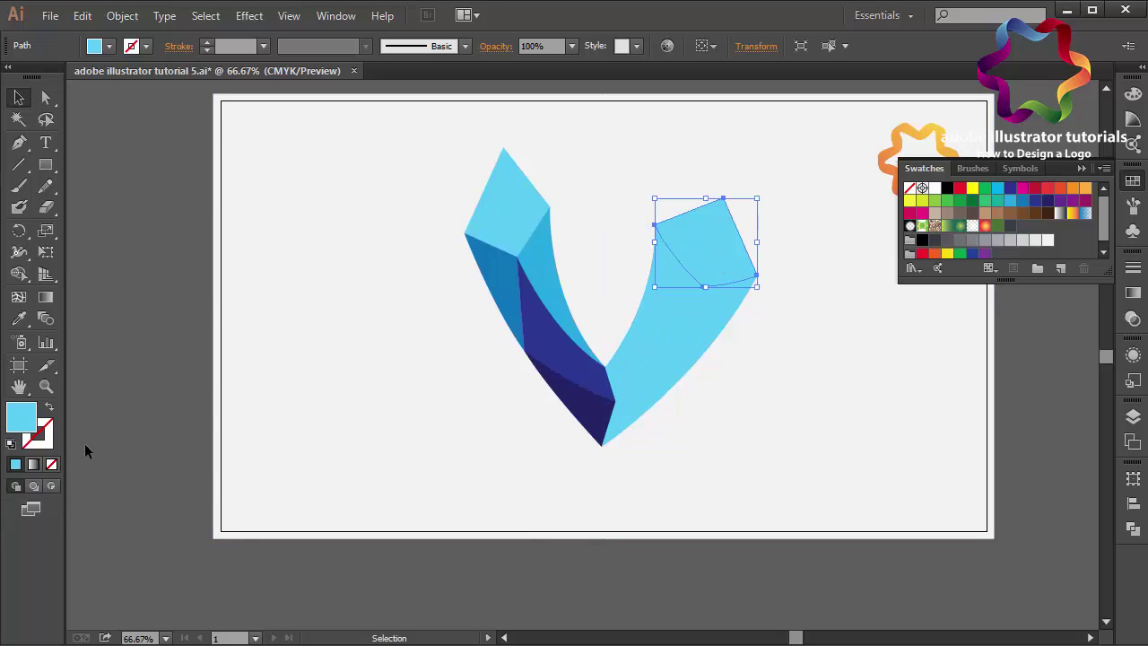
pyautogui.doubleClick(11, 428)
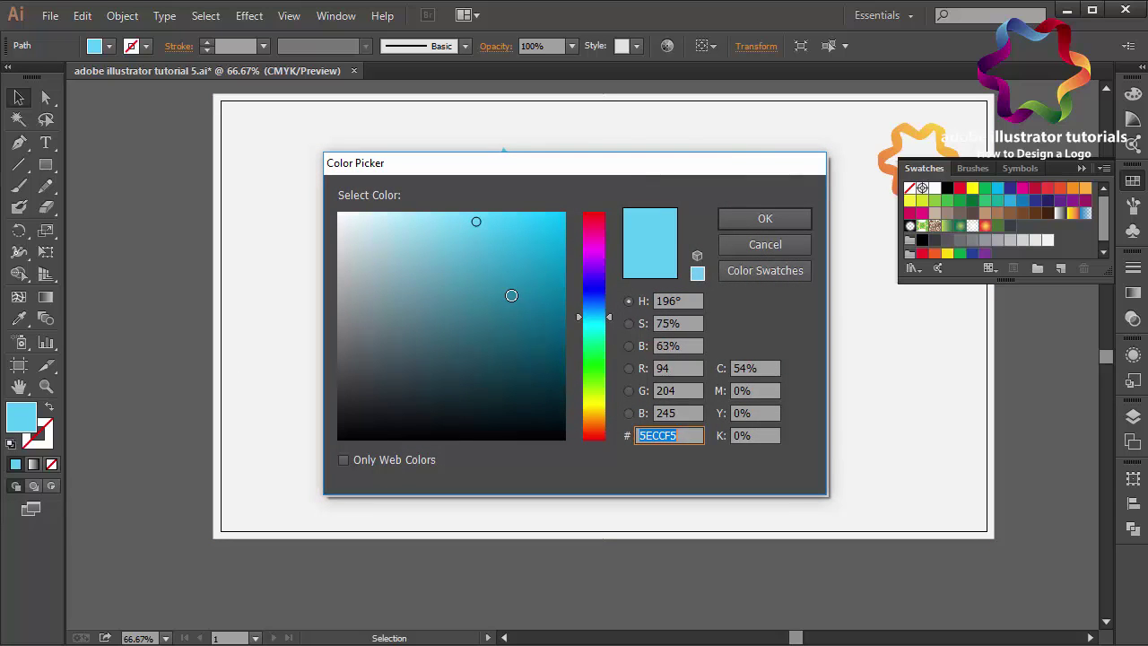
pyautogui.write('009AC90094C1')
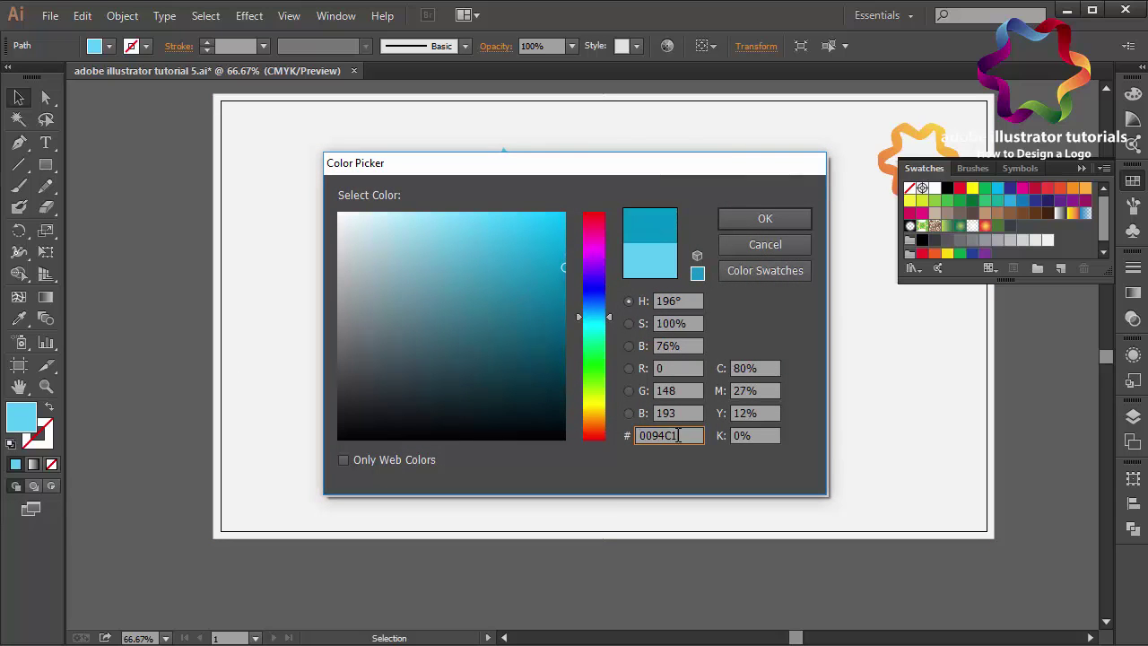
pyautogui.click(783, 220)
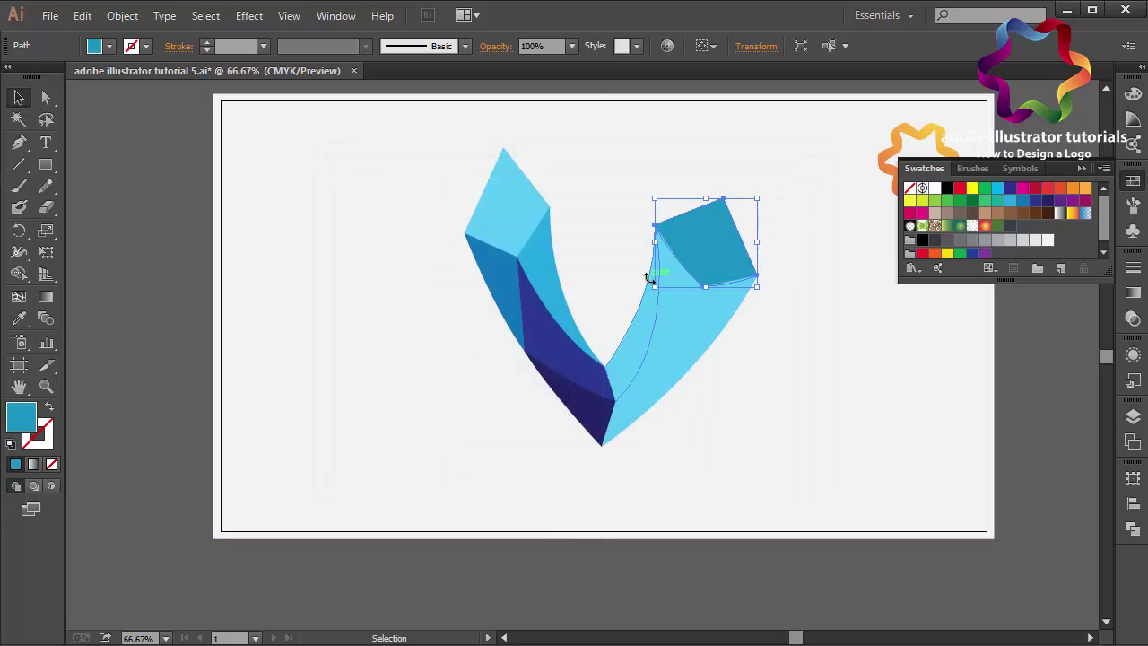
# Fill the right arm's curved facet beside the inner-edge facet with the C=85 M=50 Y=0 K=0 blue and its outer neighbor with indigo
pyautogui.click(668, 328)
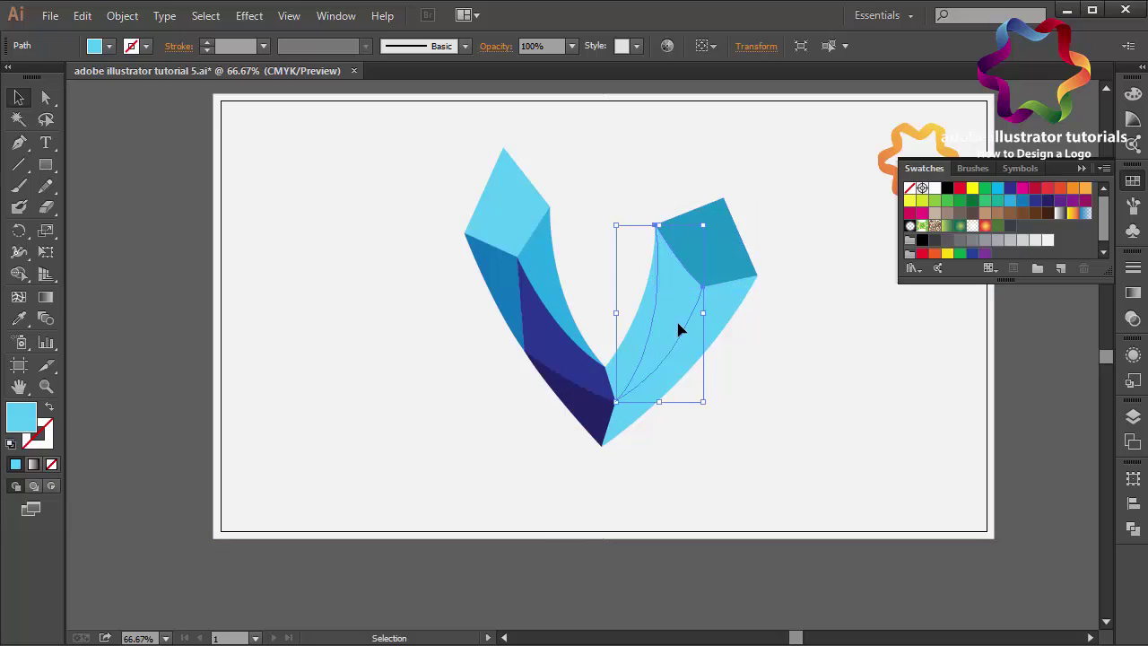
pyautogui.click(1010, 205)
pyautogui.click(1011, 201)
pyautogui.click(1020, 200)
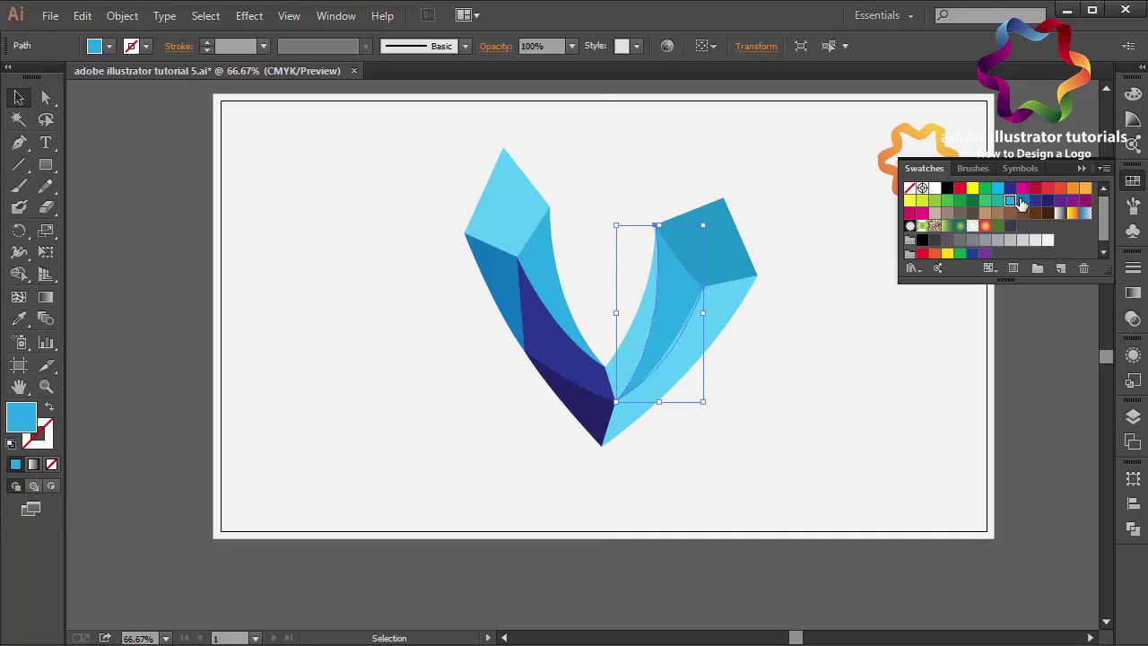
pyautogui.click(1022, 200)
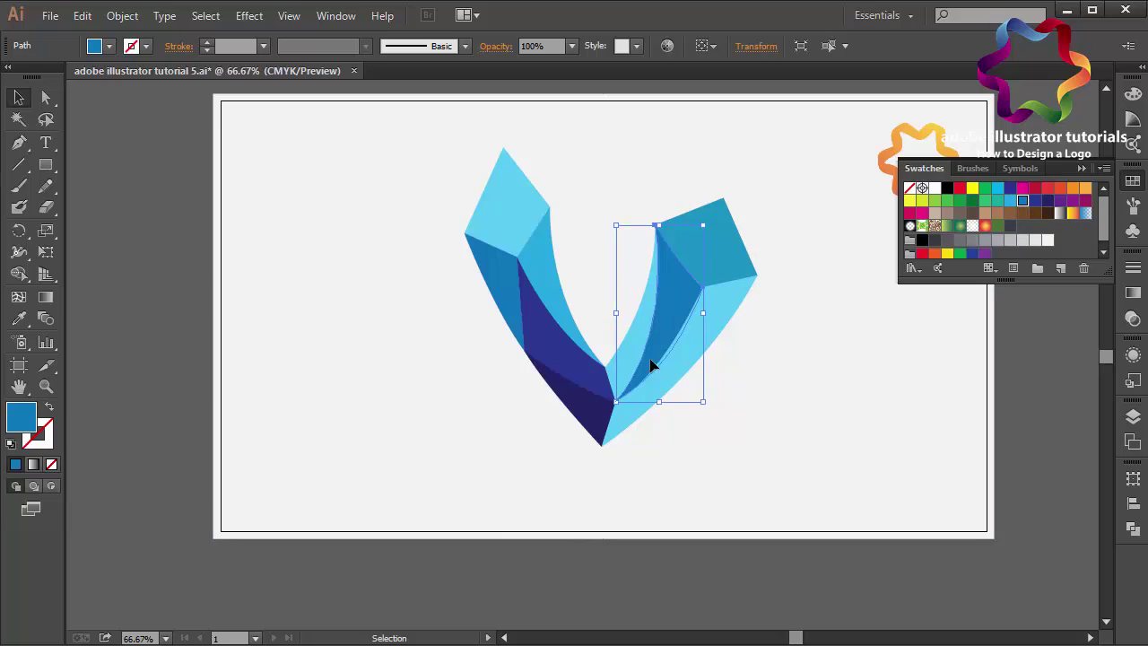
pyautogui.click(720, 297)
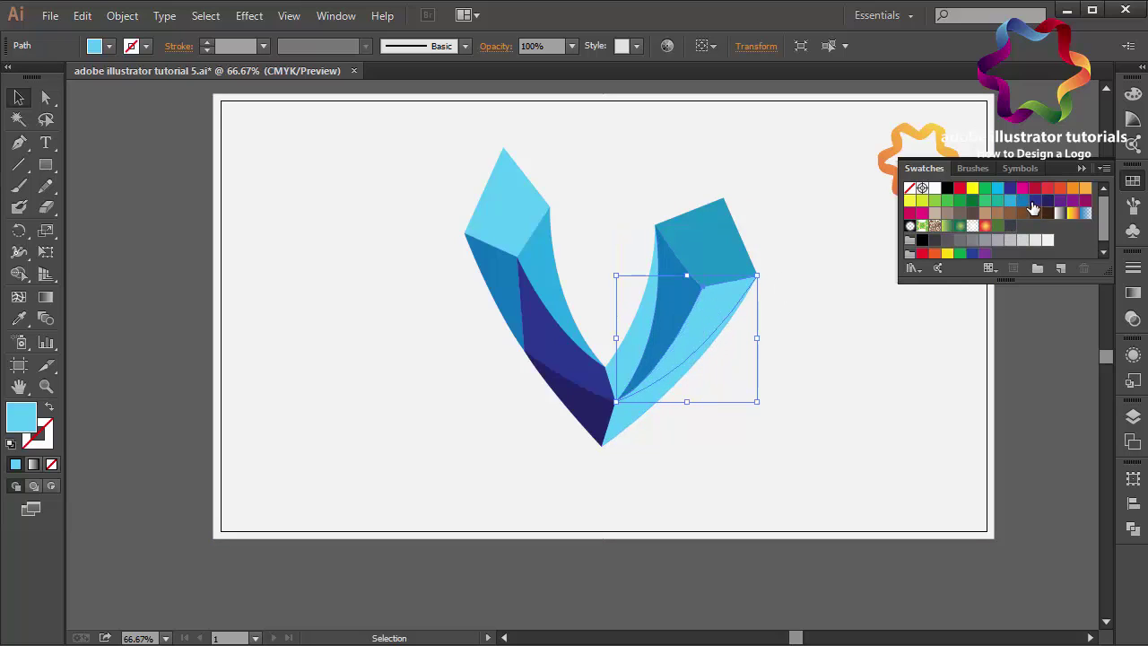
pyautogui.click(1035, 200)
# Fill the right arm's outer-edge facet with the dark navy #002944 and deselect the artwork
pyautogui.click(623, 419)
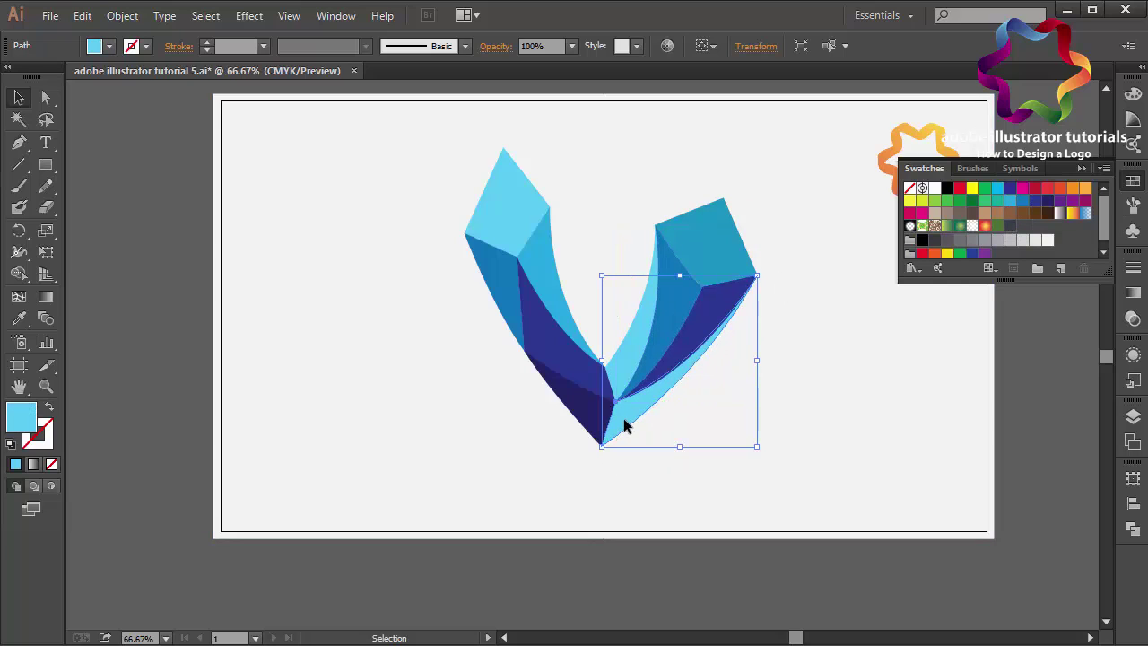
pyautogui.click(1022, 201)
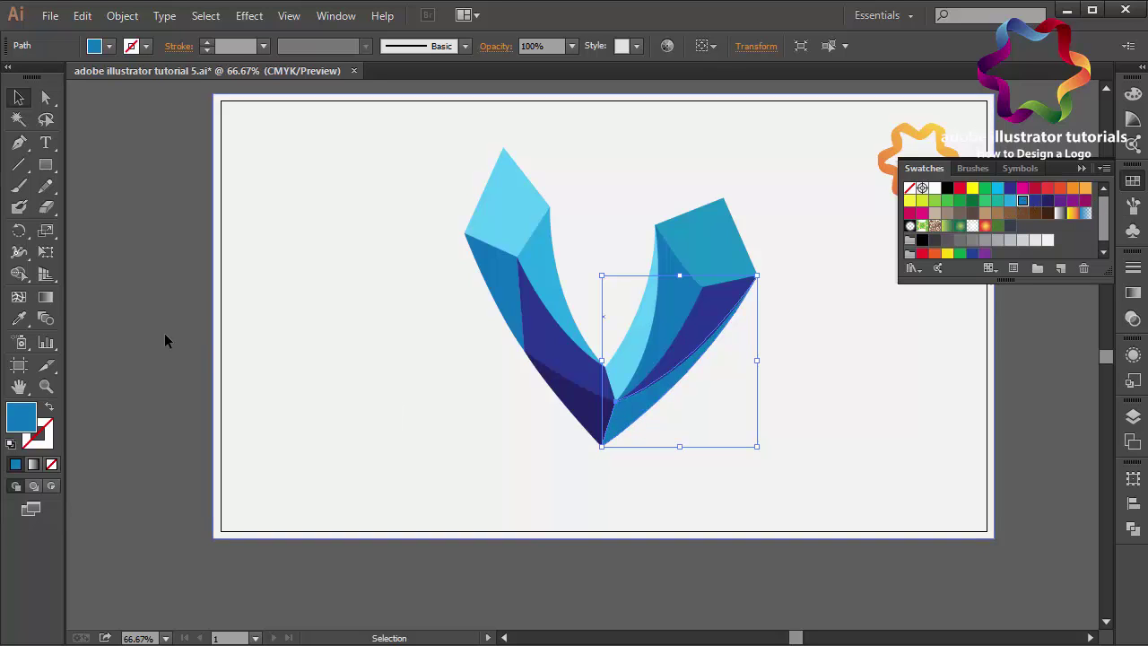
pyautogui.doubleClick(27, 422)
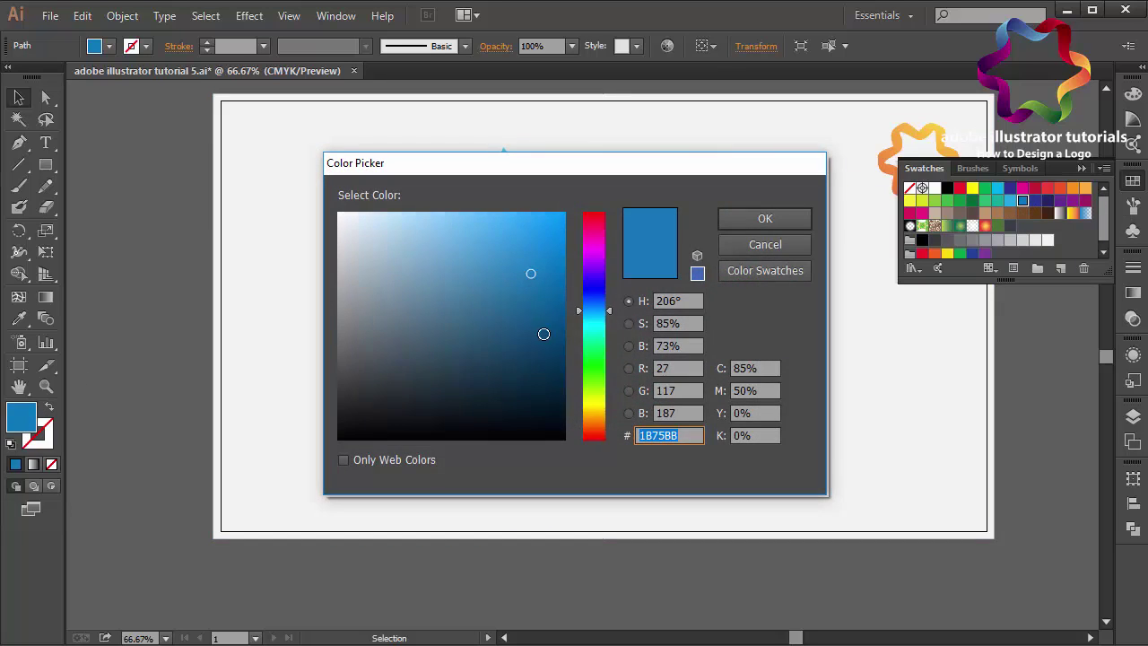
pyautogui.moveTo(544, 334)
pyautogui.mouseDown()
pyautogui.moveTo(574, 375)
pyautogui.moveTo(592, 379)
pyautogui.mouseUp()
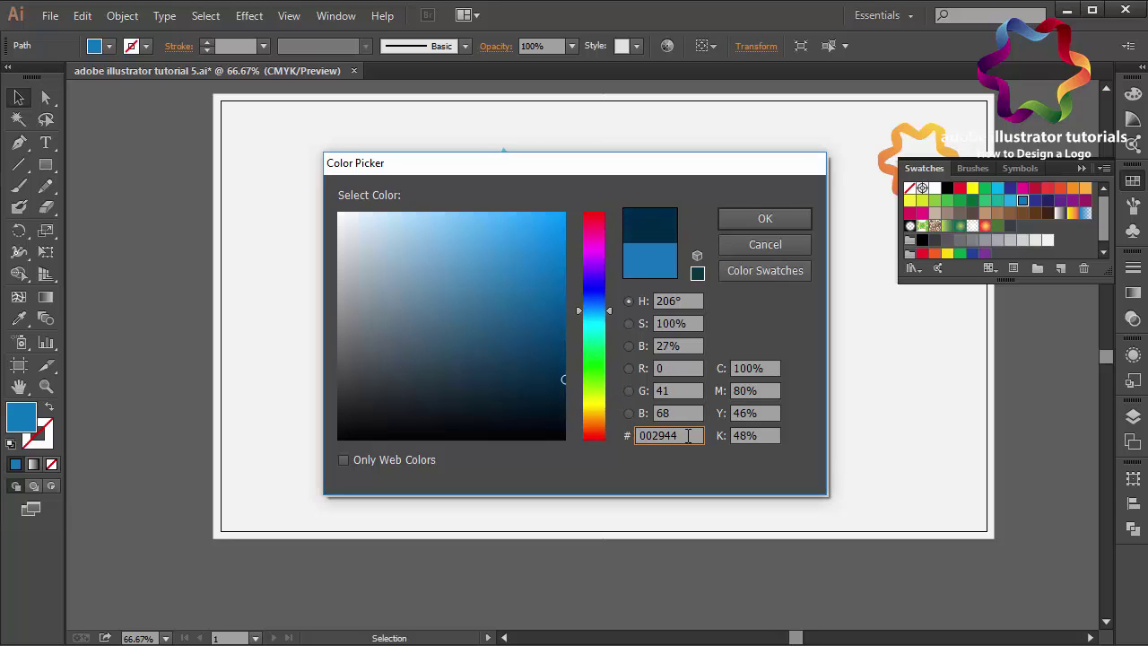
pyautogui.click(758, 220)
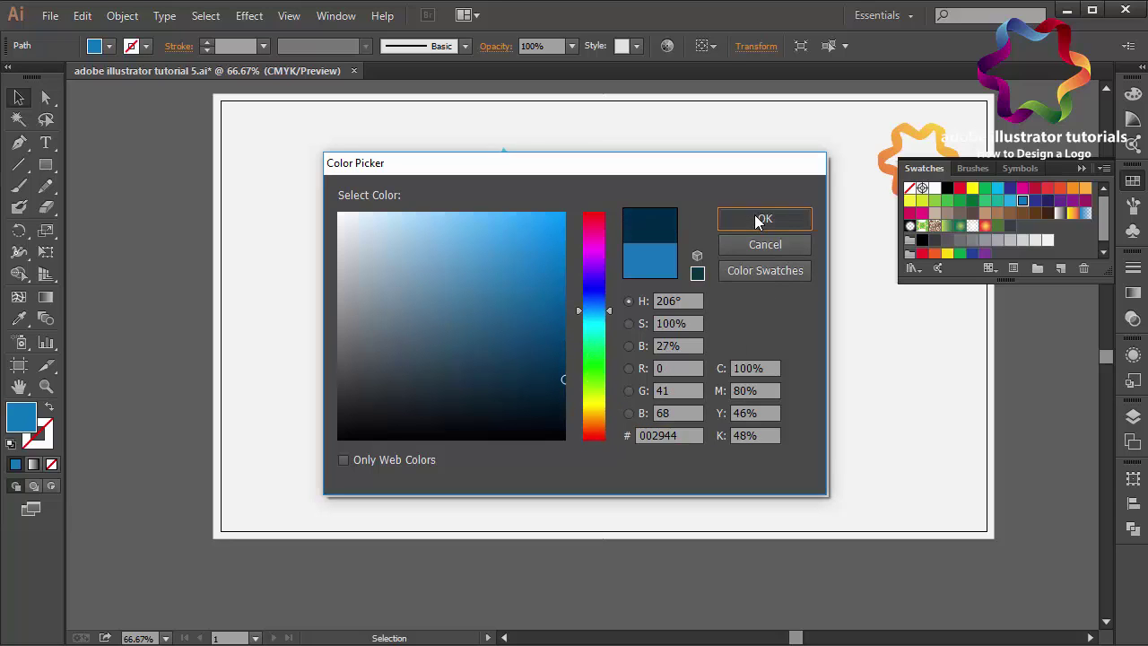
pyautogui.click(1009, 364)
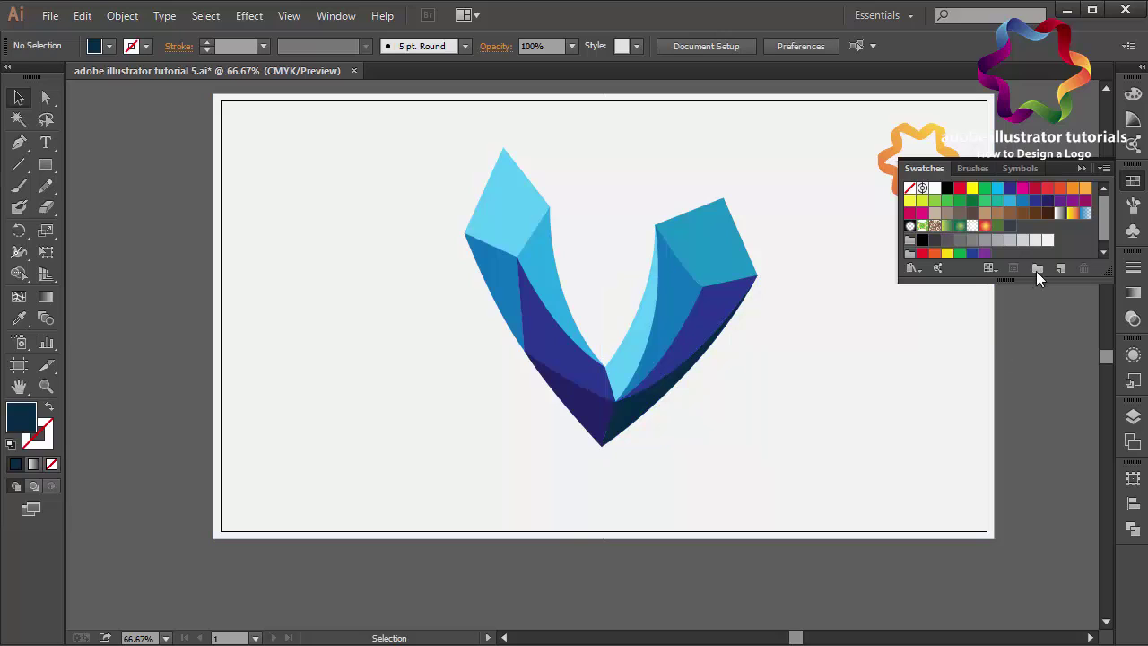
# Put away the swatches, select the V artwork together with its background to inspect the facet outlines, and clear the selection
pyautogui.click(1083, 169)
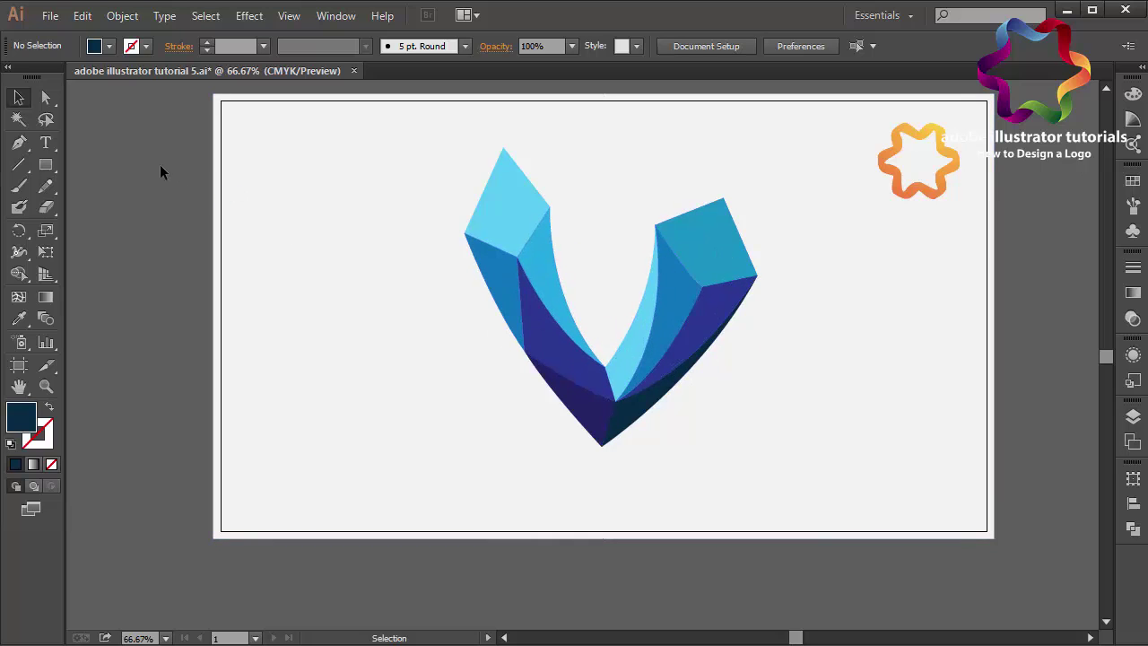
pyautogui.moveTo(162, 165); pyautogui.dragTo(723, 412)
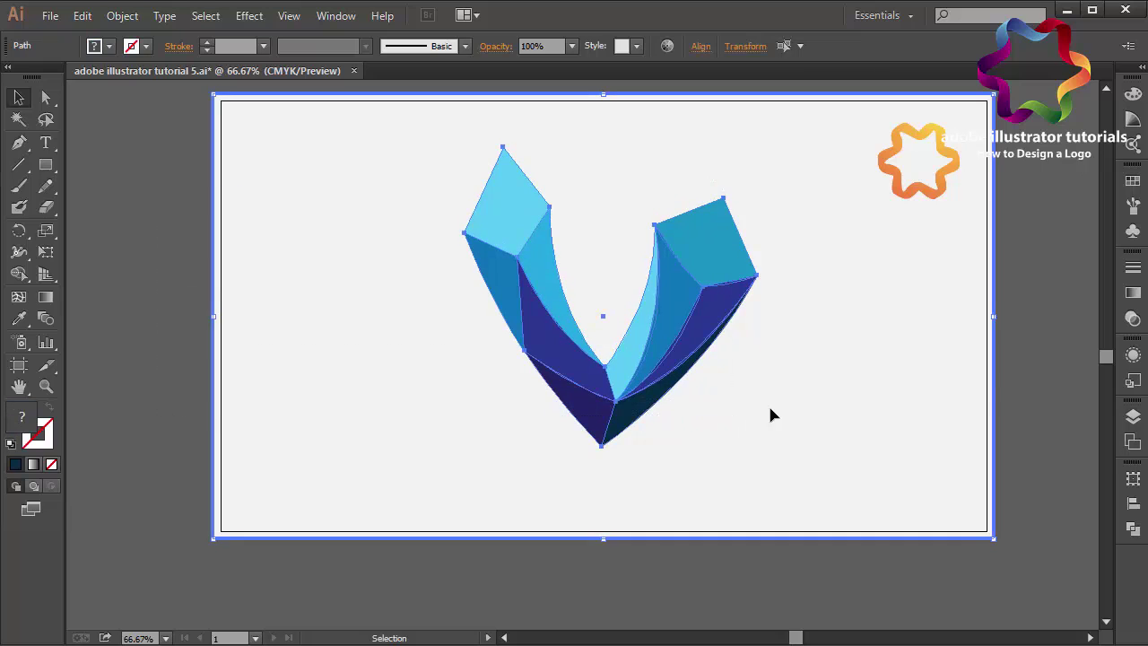
pyautogui.click(1051, 370)
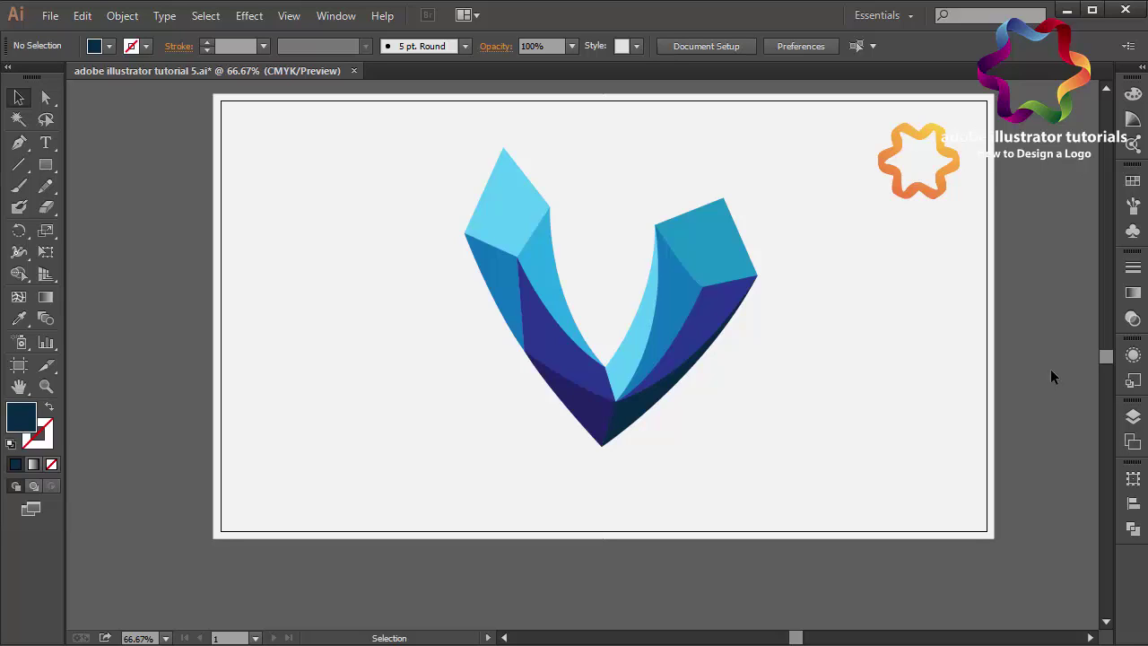
pyautogui.press('F12')
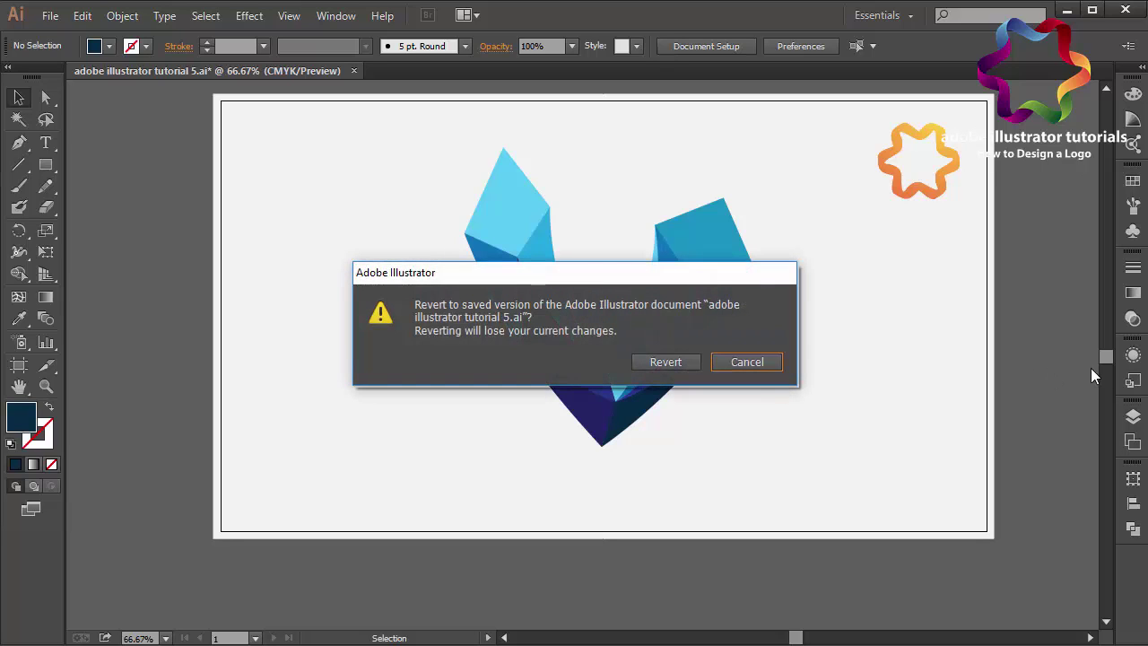
pyautogui.click(748, 364)
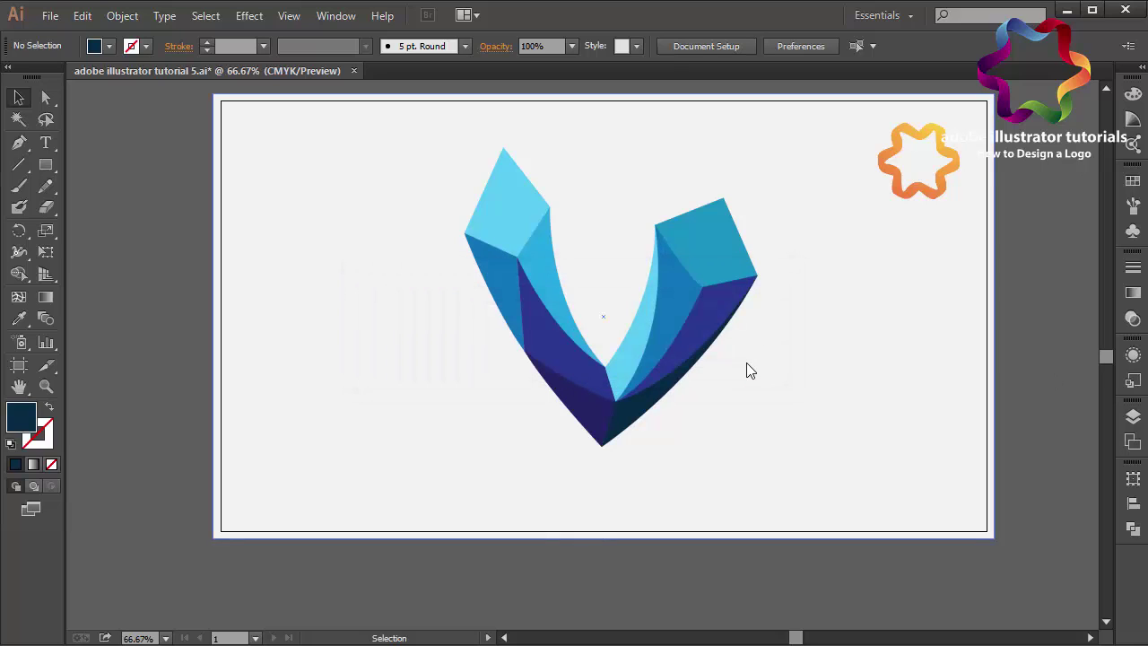
pyautogui.press('F6')
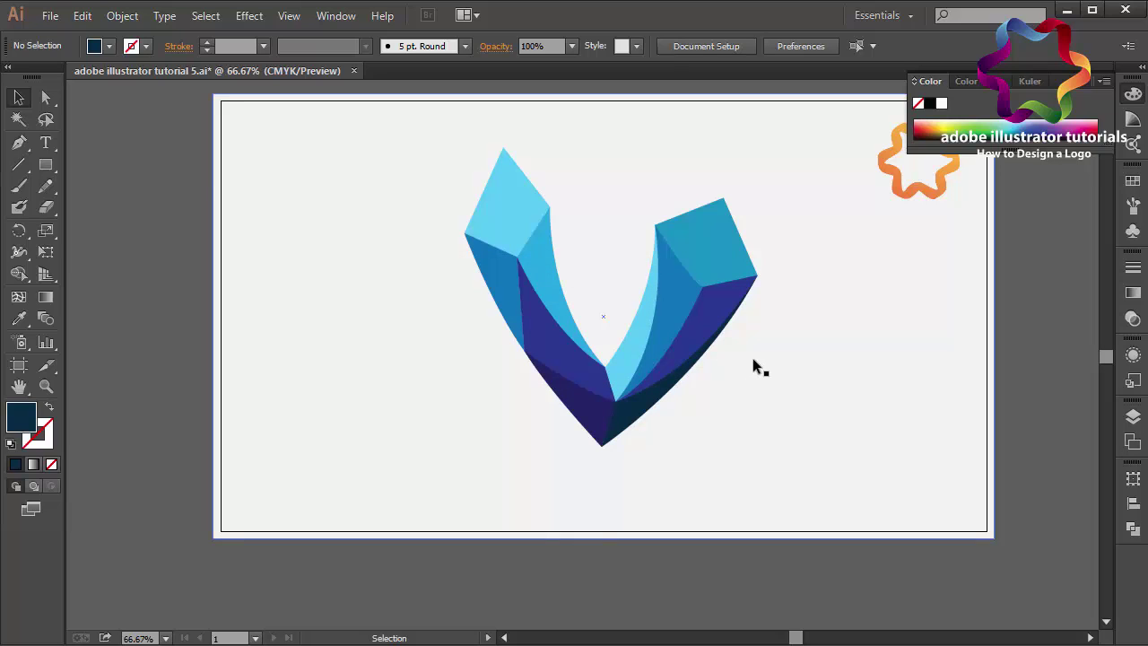
pyautogui.press('F6')
pyautogui.click(710, 457)
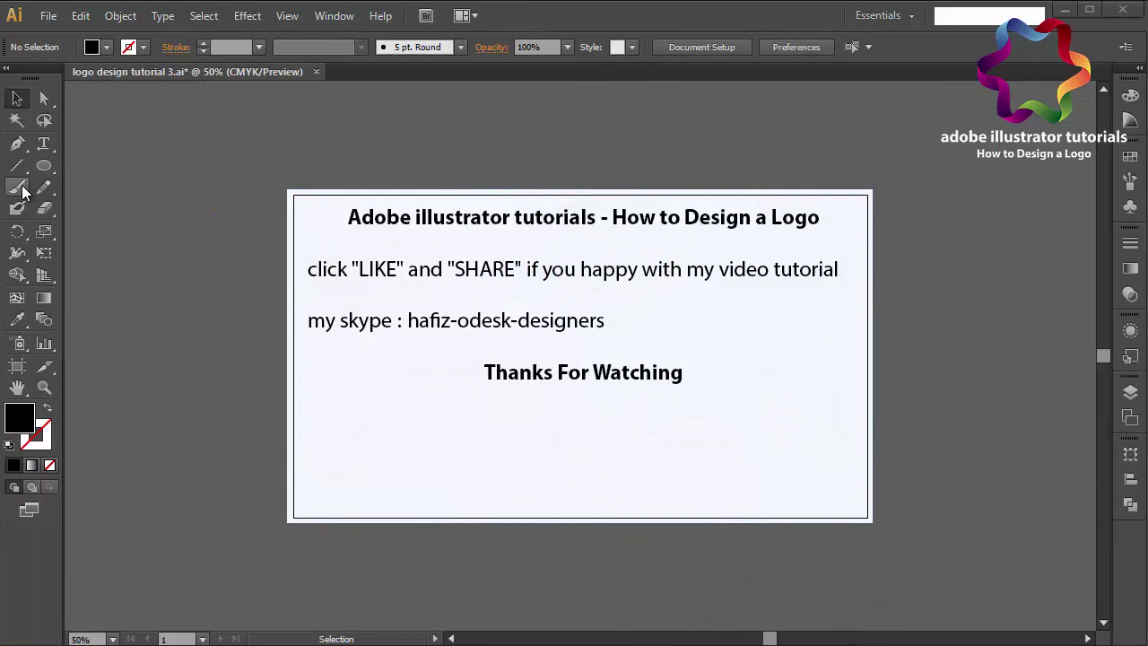
# Activate the Paintbrush tool in the closing-message document logo design tutorial 3.ai
pyautogui.click(19, 187)
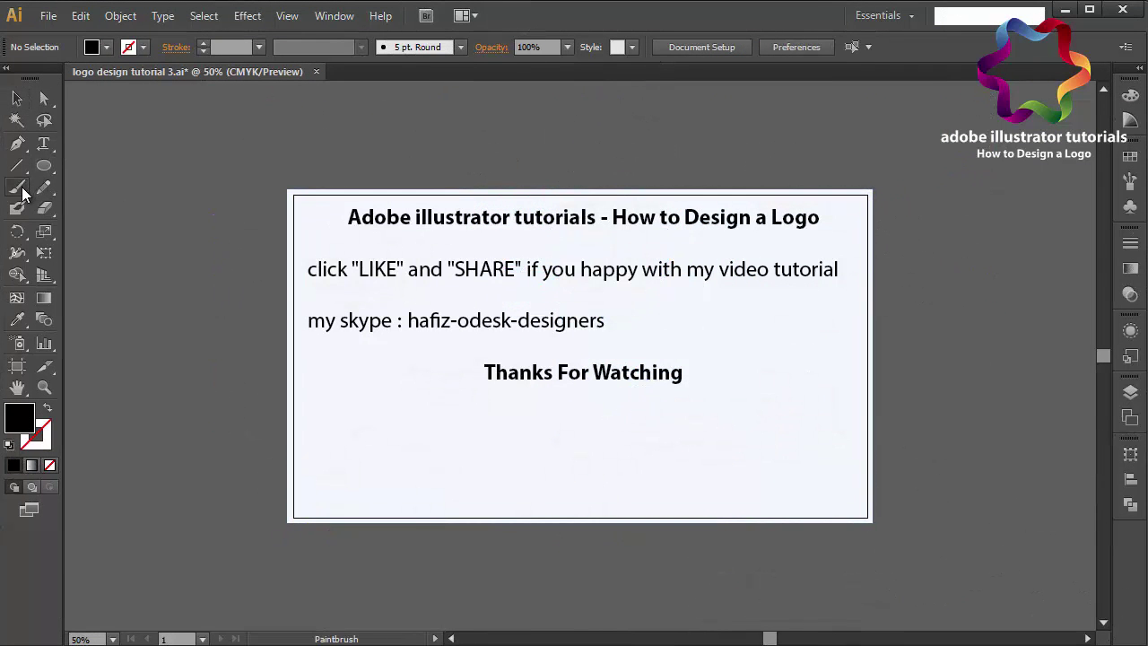